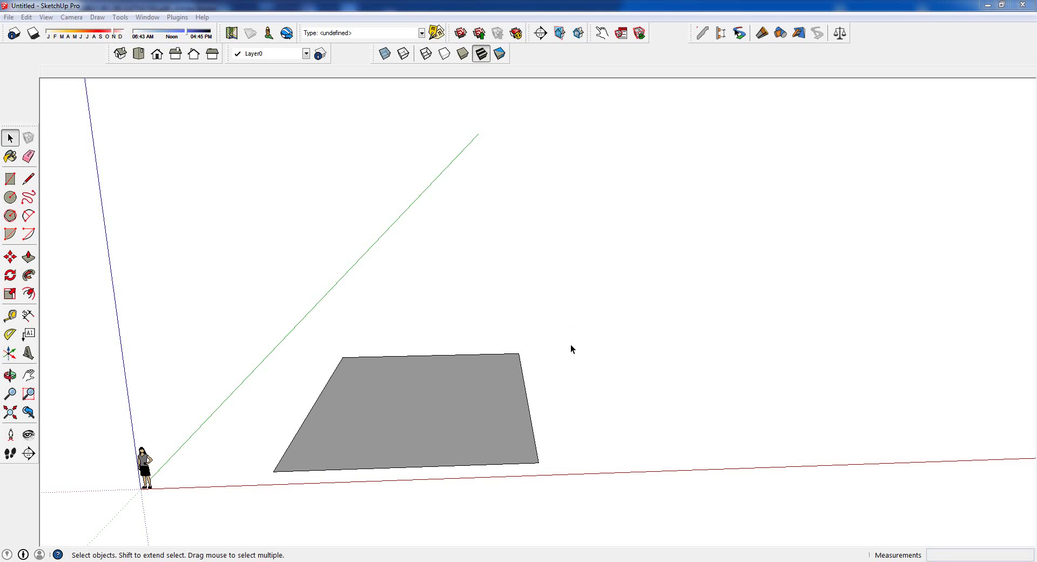
Open the PlusSpec Wall Tool set to Brick Veneer, 2740mm wall height and 2100mm header height
left_click(487, 416)
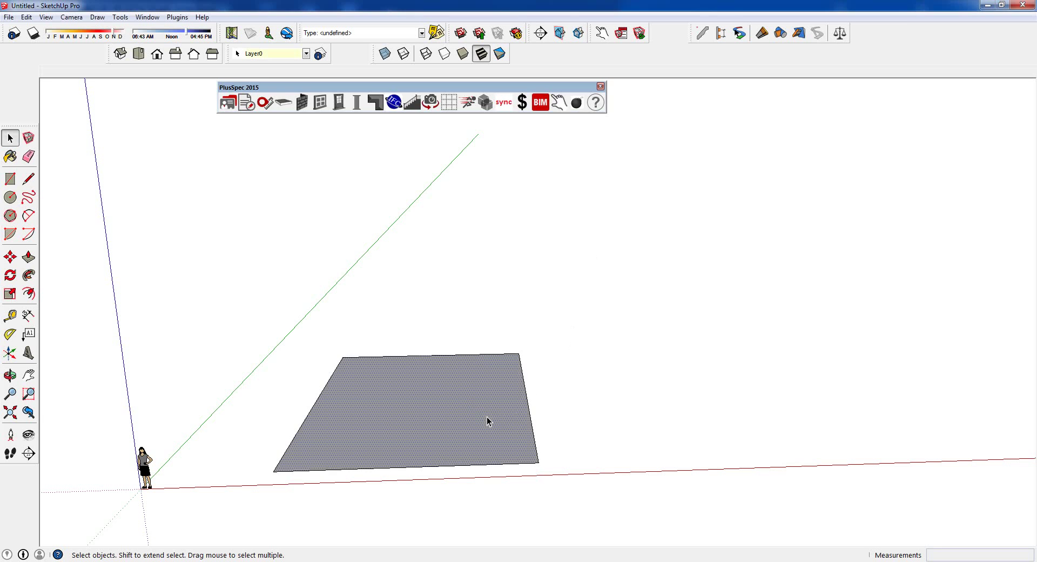
left_click(304, 103)
left_click(91, 183)
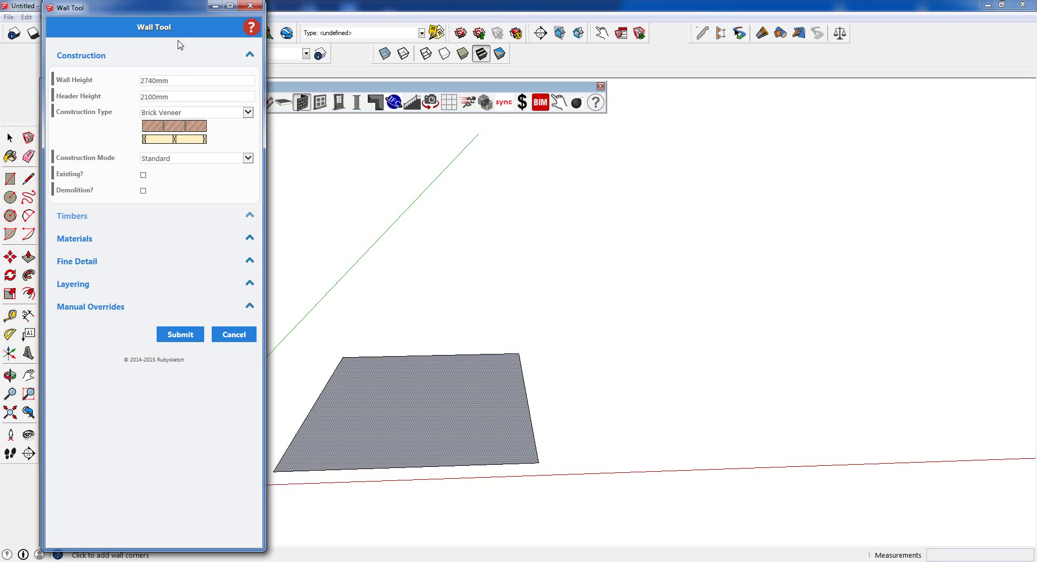
Flag walls as existing and trace brick-veneer walls around all four corners of the 10626 x 15609mm rectangle
left_click(143, 176)
left_click(180, 334)
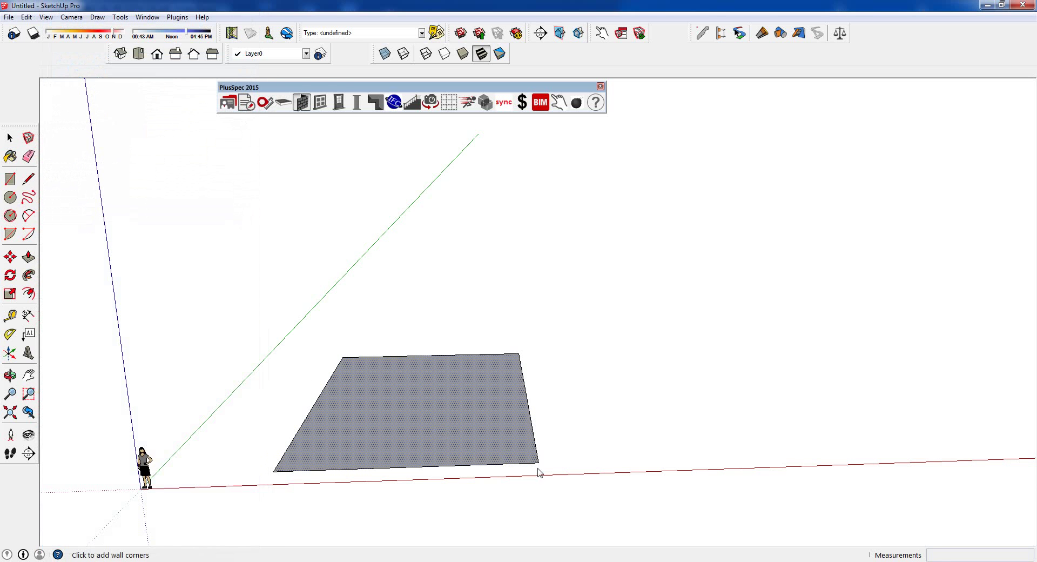
left_click(538, 464)
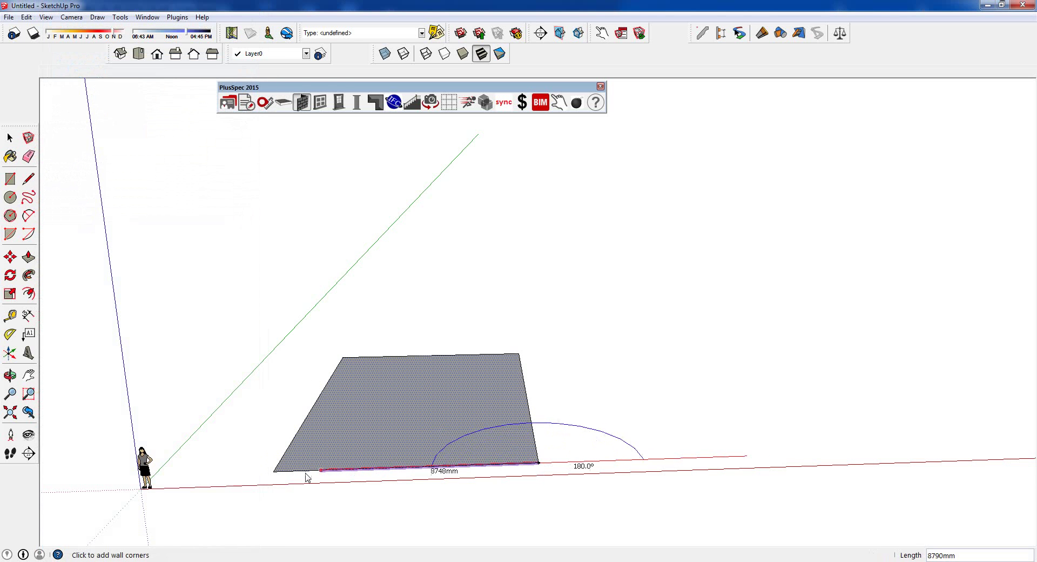
left_click(273, 471)
left_click(343, 357)
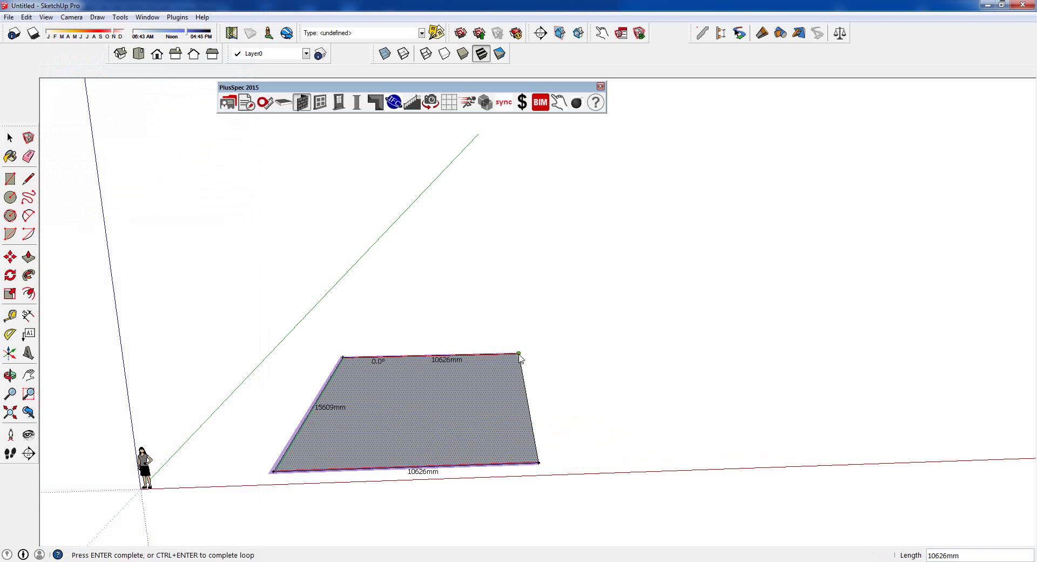
left_click(520, 354)
left_click(538, 463)
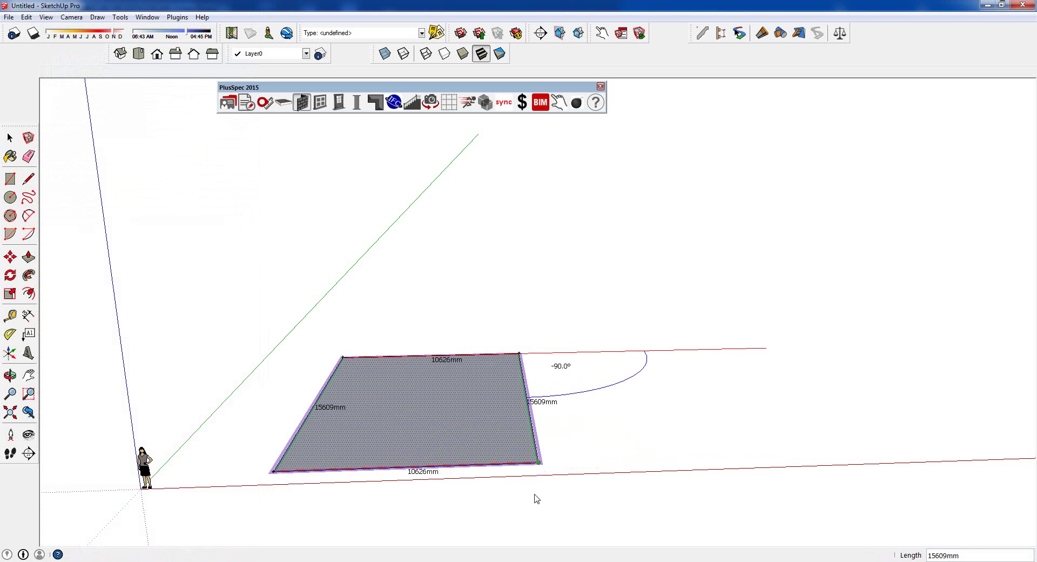
scroll(398, 440, "up", 2)
middle_click_drag(398, 440, 295, 342)
key("space")
left_click(416, 373)
left_click(294, 341)
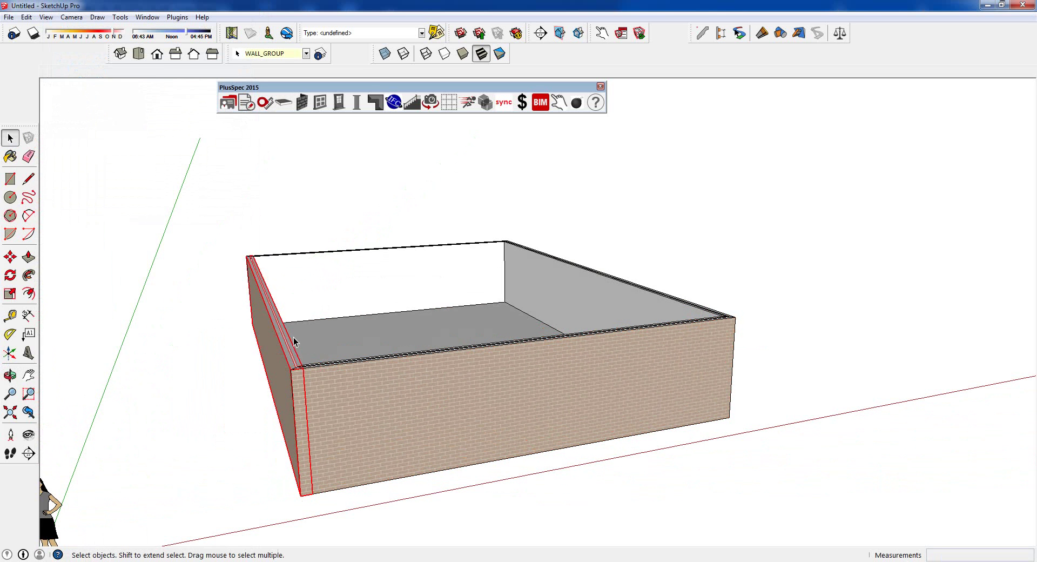
left_click(348, 287)
left_click(573, 294)
middle_click_drag(532, 382, 332, 408)
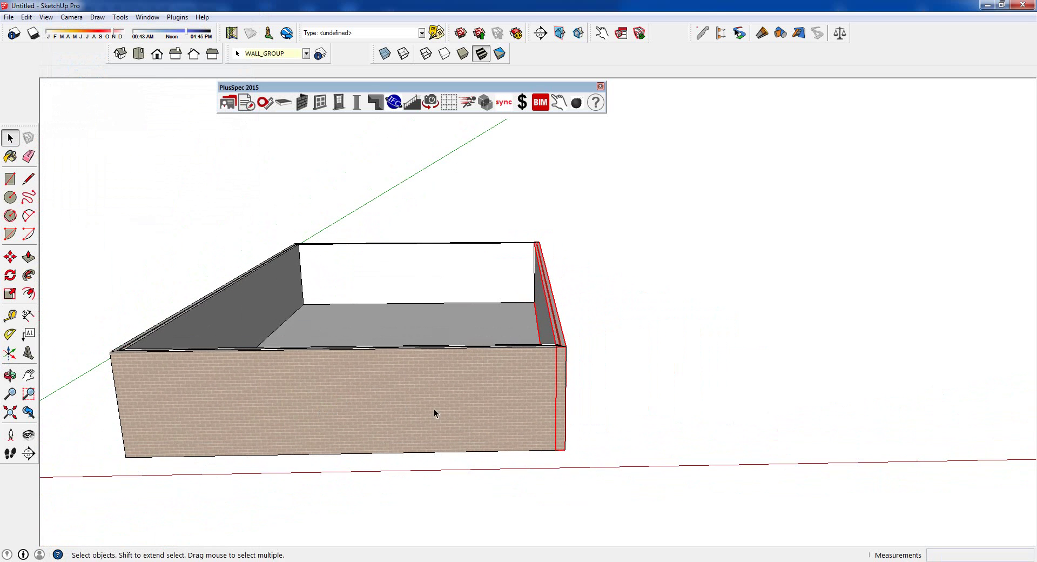
key("p")
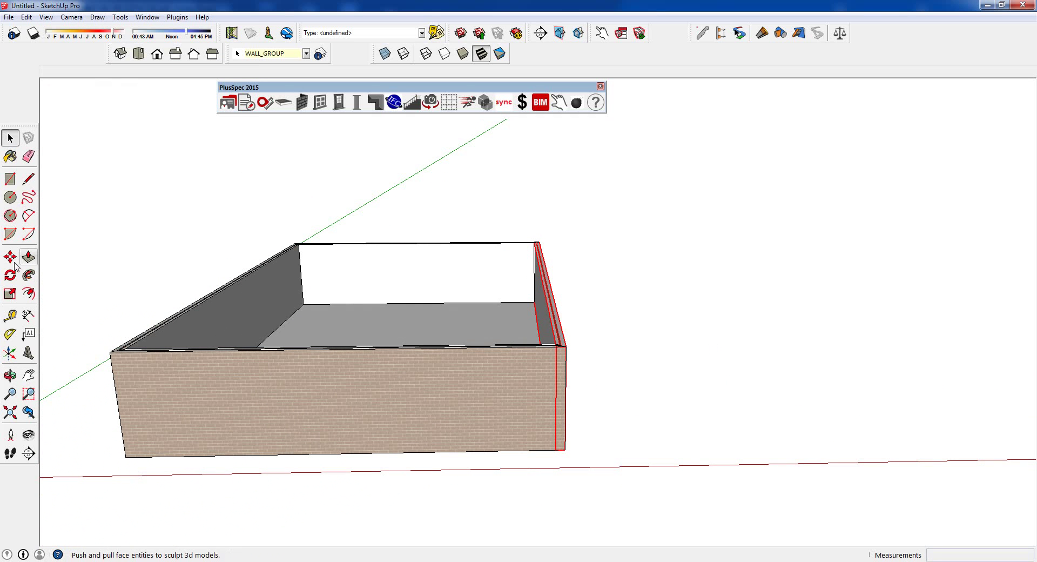
key("m")
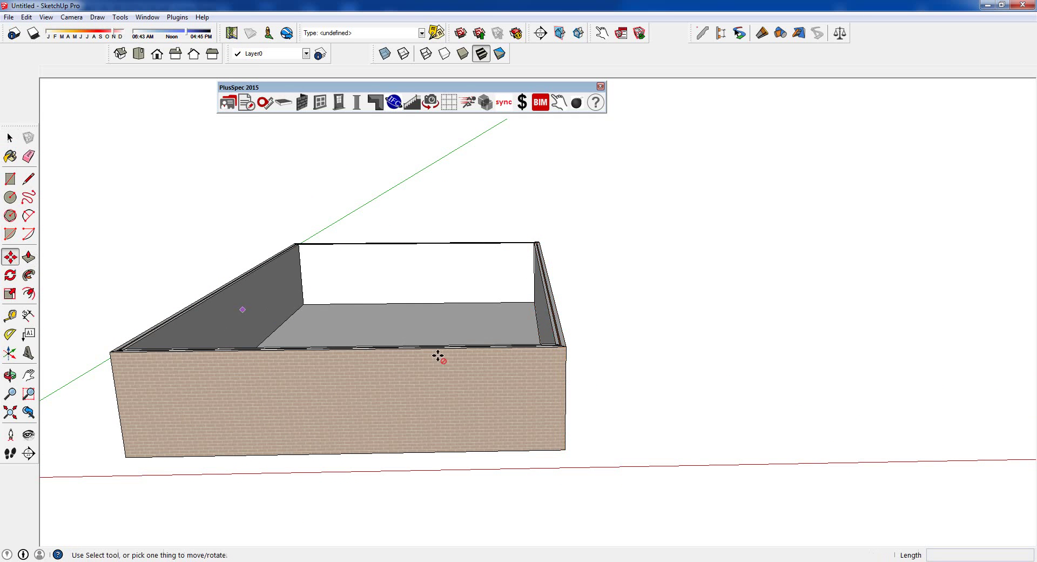
key("space")
left_click(560, 339)
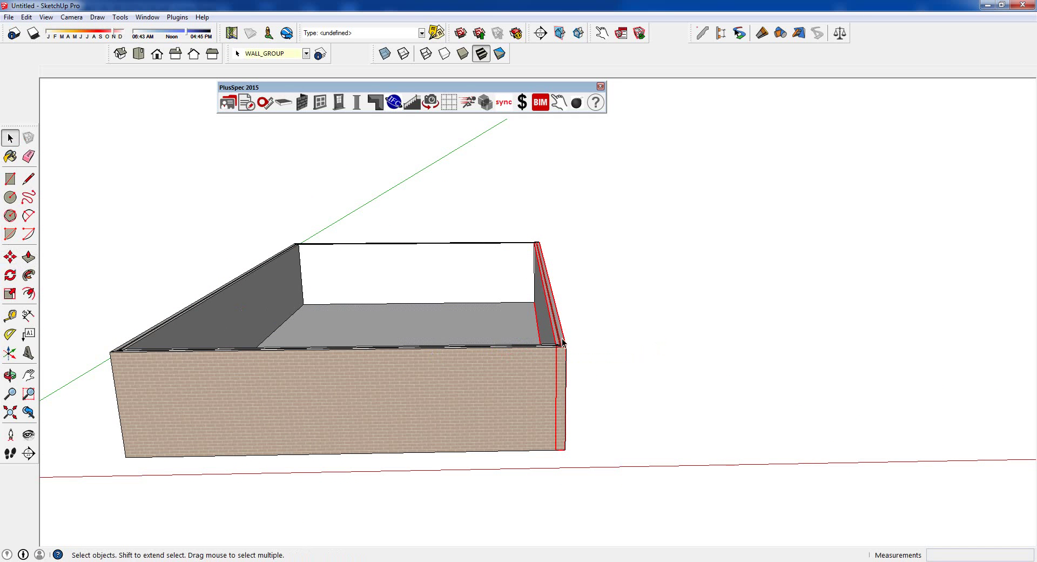
left_click(528, 370)
left_click(238, 316)
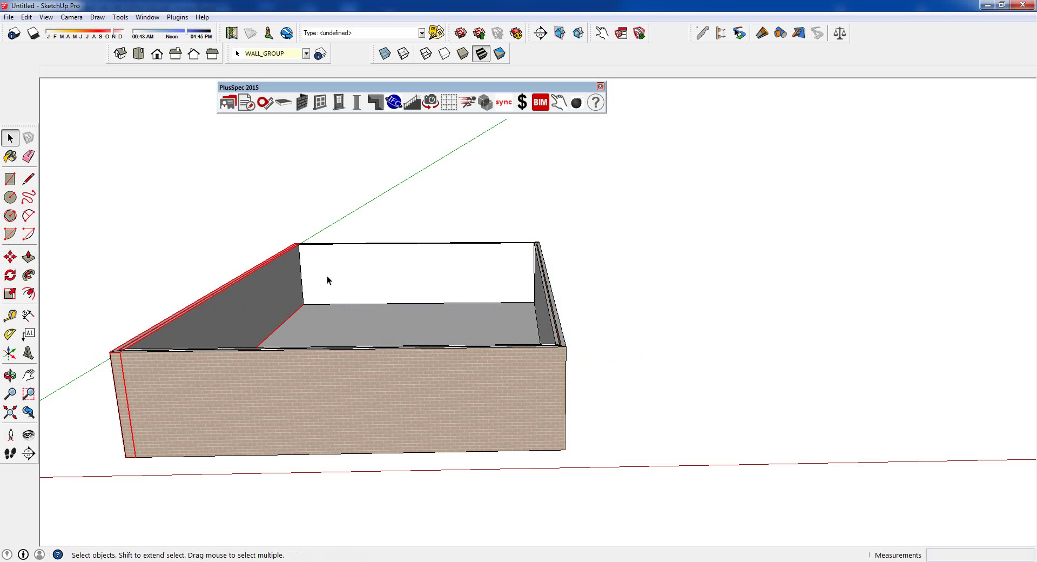
left_click(327, 281)
left_click(514, 362)
left_click(556, 319)
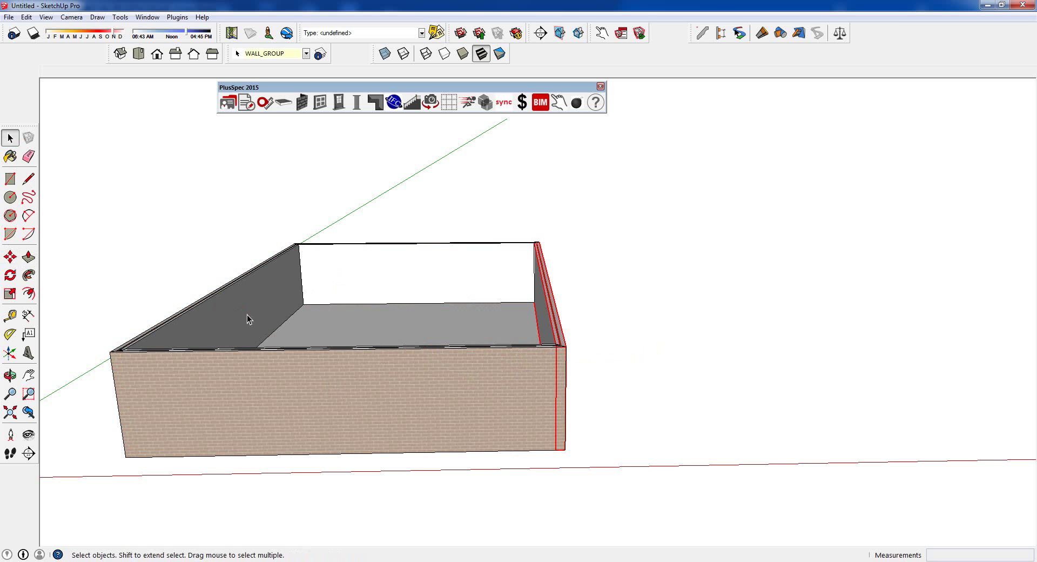
left_click(248, 322)
middle_click_drag(279, 381, 340, 361)
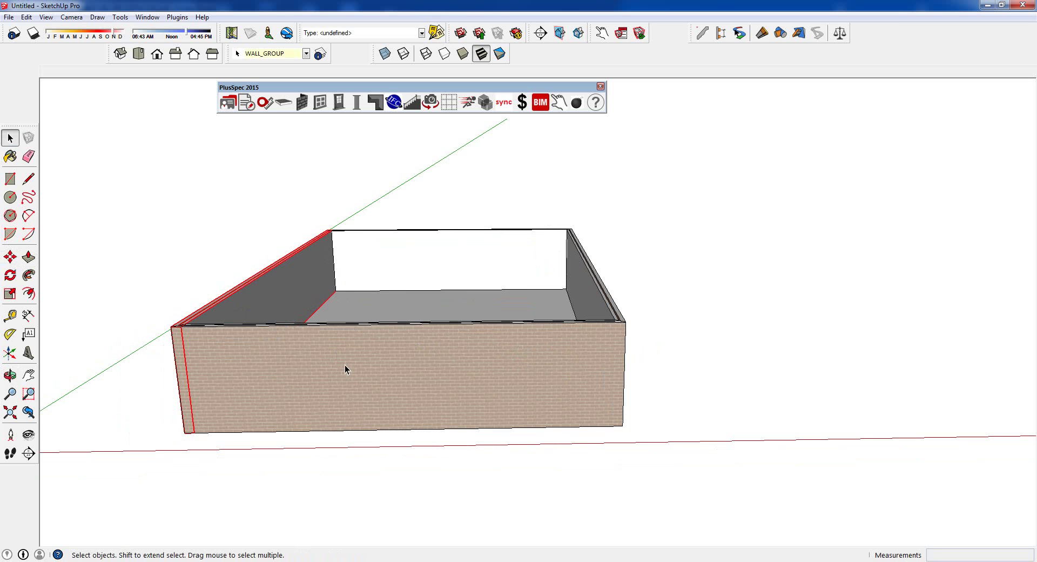
middle_click_drag(481, 348, 332, 359)
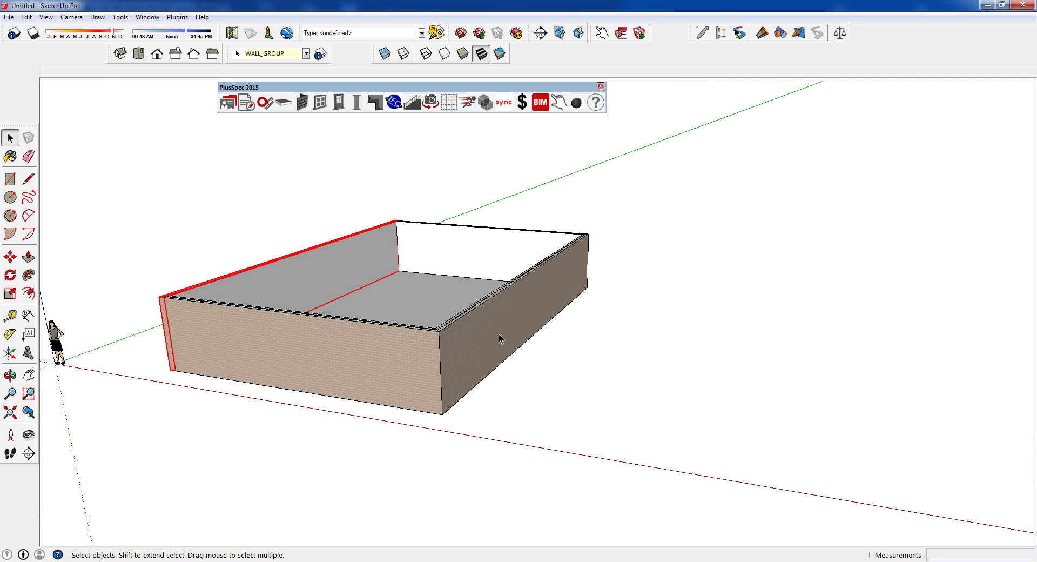
scroll(492, 342, "up", 2)
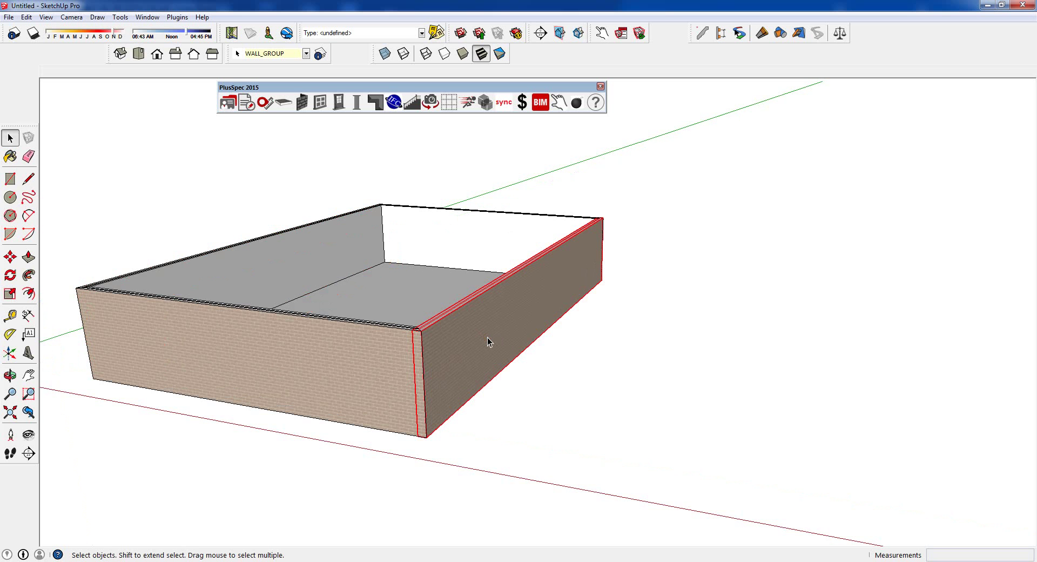
middle_click_drag(491, 342, 416, 345)
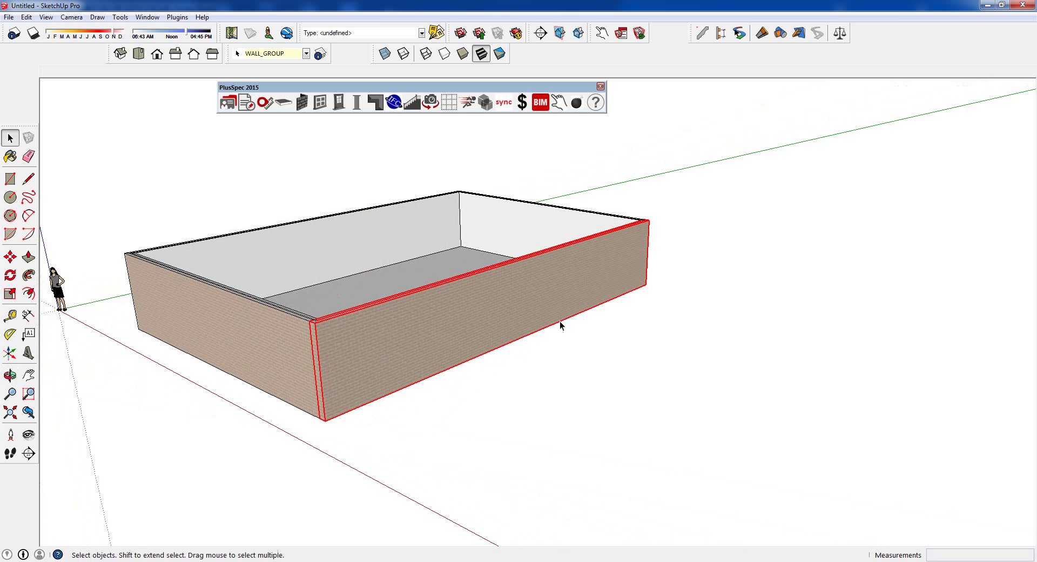
Split the long front wall at two points, the second near 7410mm, and select the middle piece
right_click(465, 325)
mouse_move(497, 522)
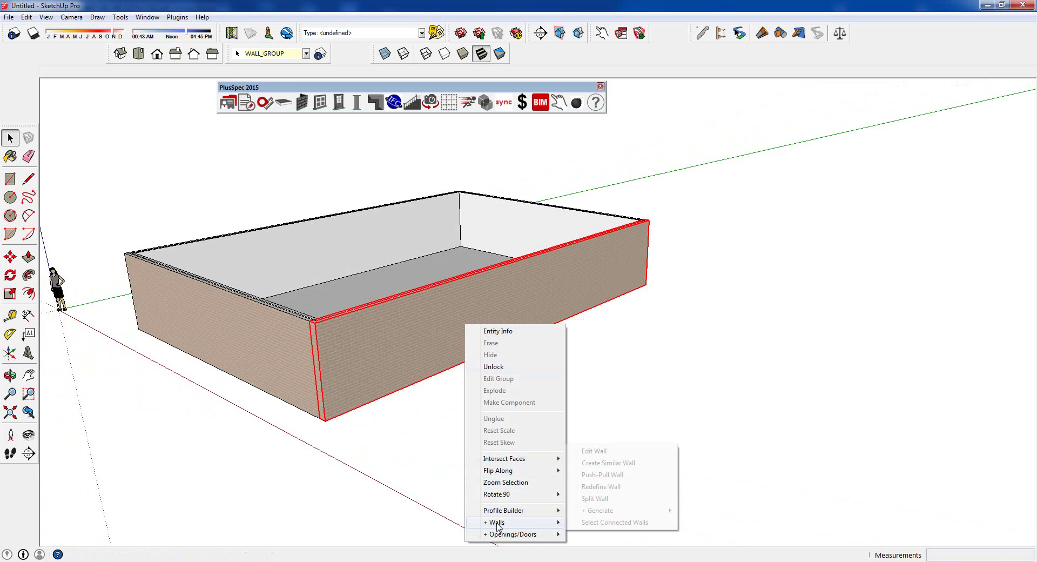
left_click(593, 500)
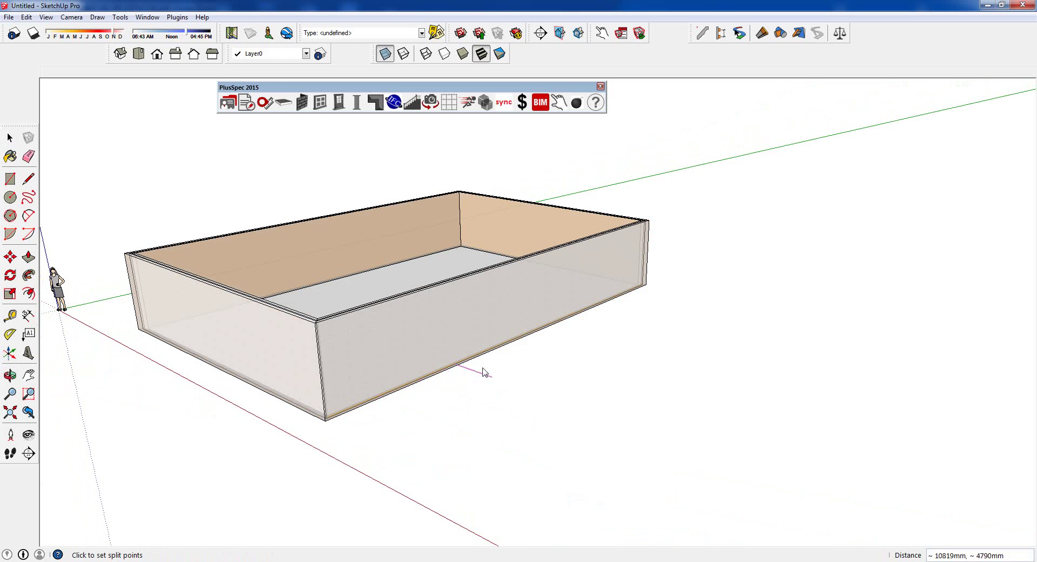
left_click(457, 362)
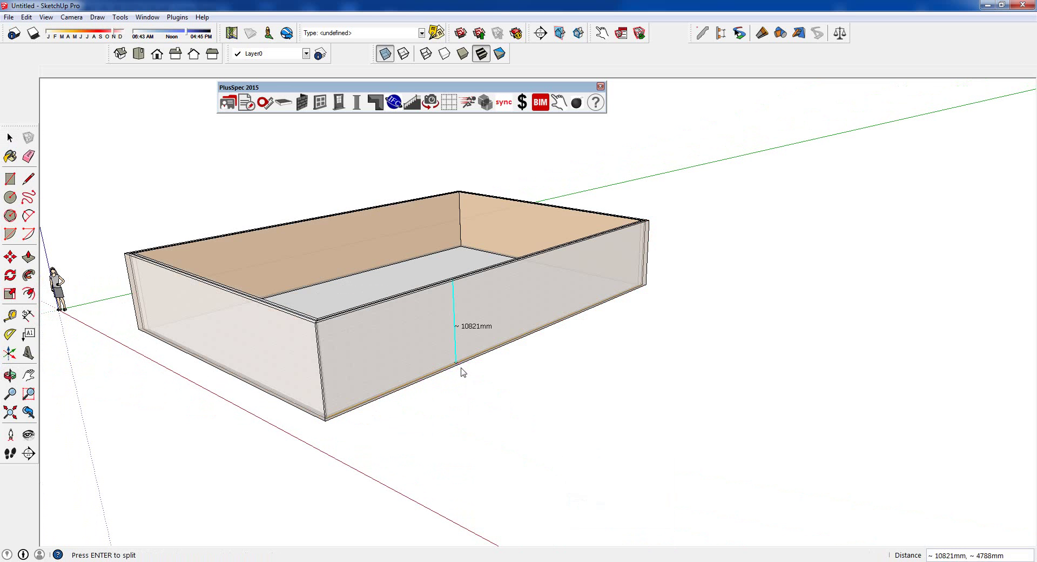
left_click(542, 341)
key("Return")
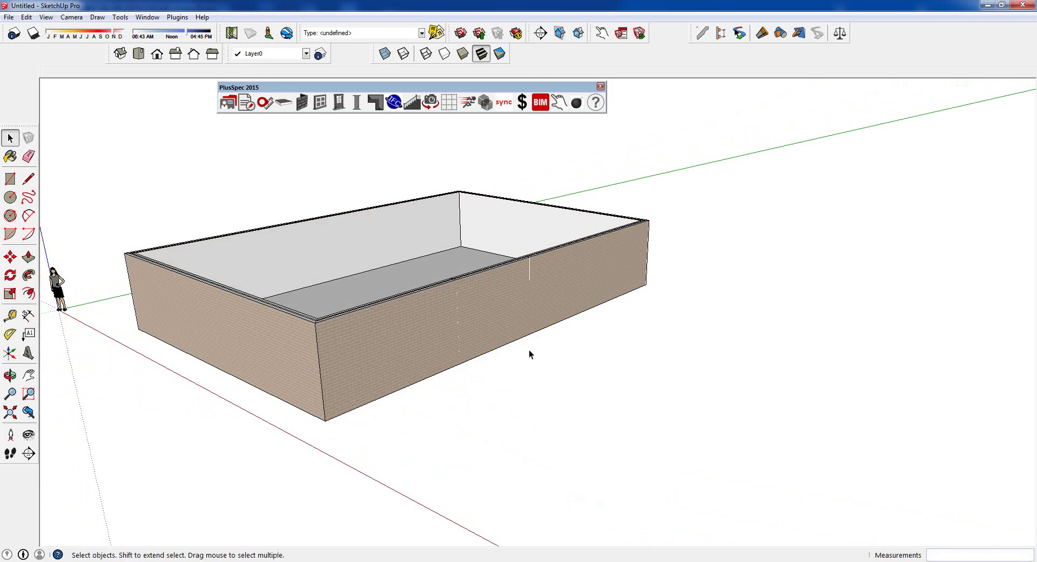
left_click(504, 323)
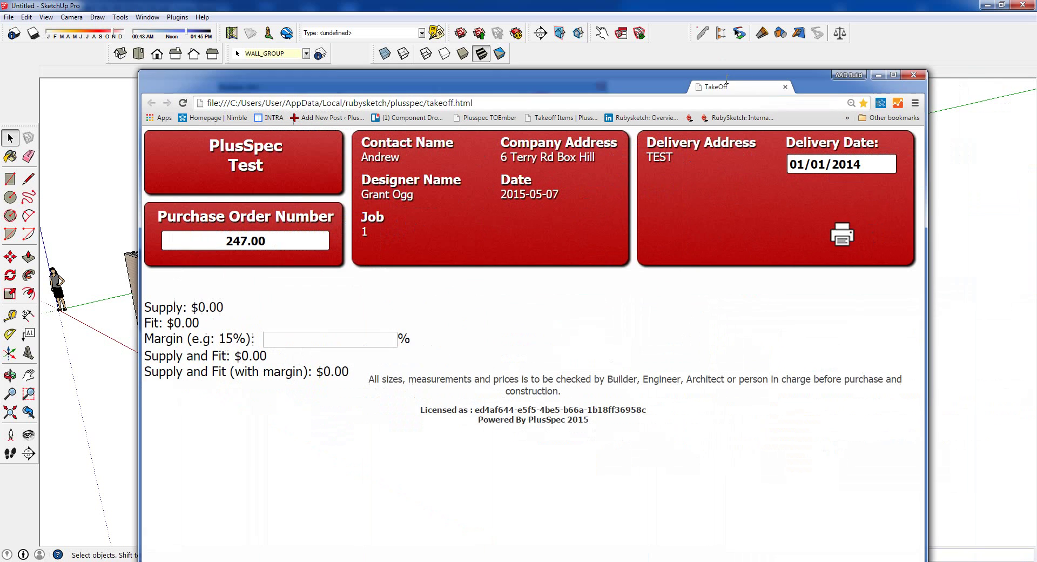
left_click_drag(726, 78, 1036, 78)
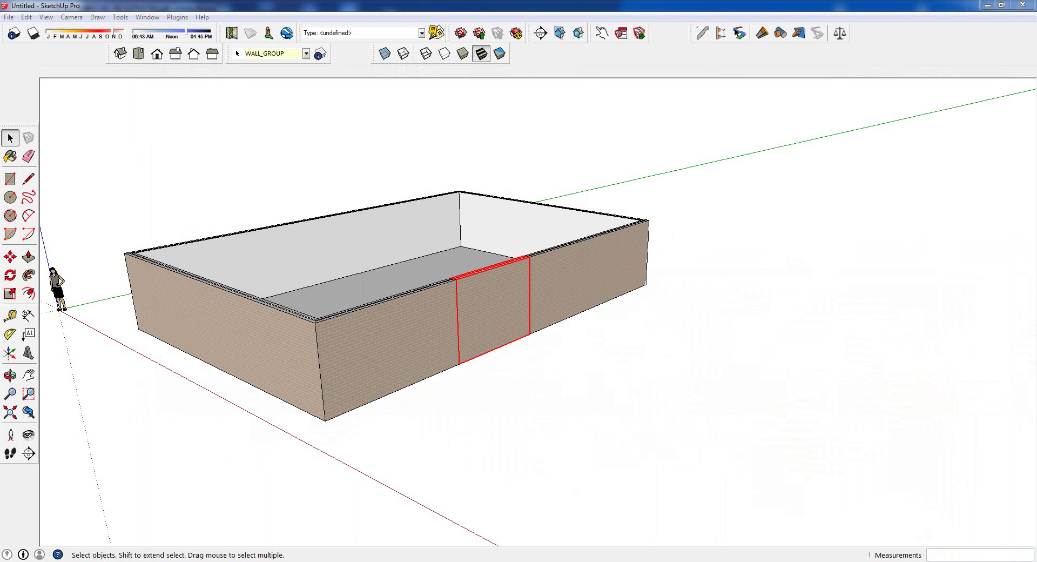
middle_click_drag(448, 322, 545, 326)
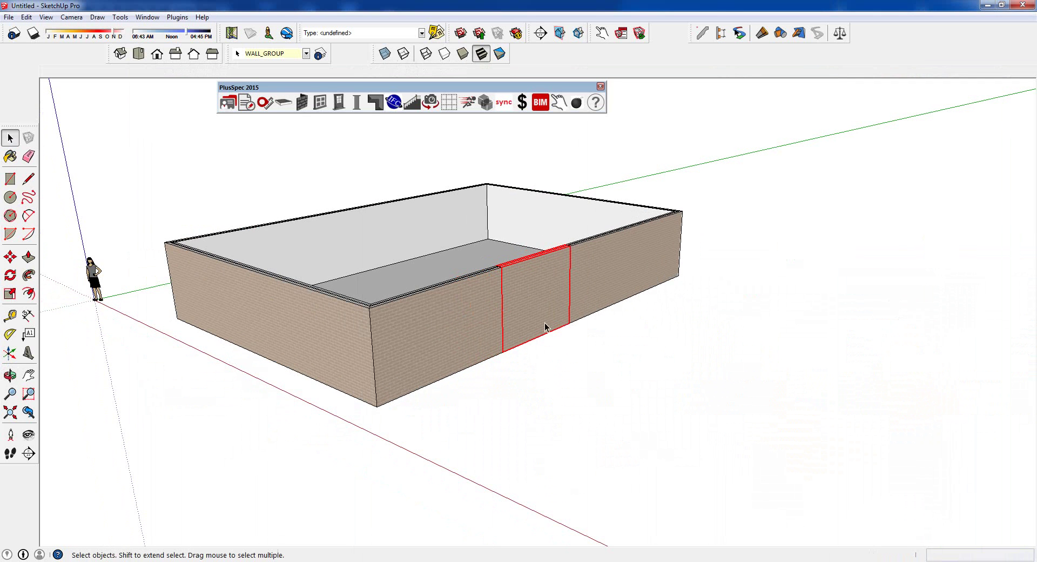
Submit 2740mm Brick Veneer wall settings with Existing? ticked
left_click(302, 102)
left_click(92, 181)
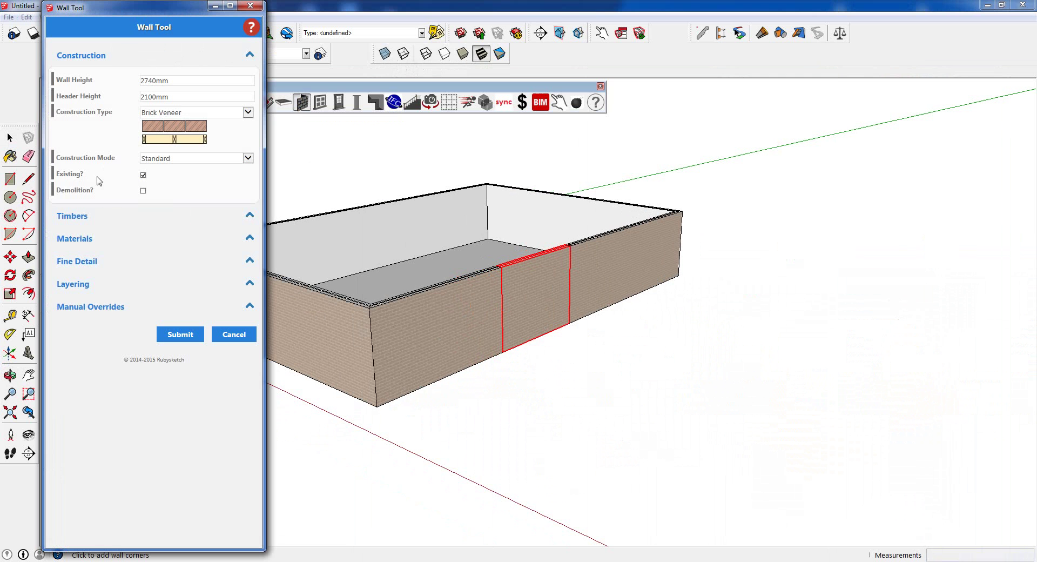
left_click(190, 336)
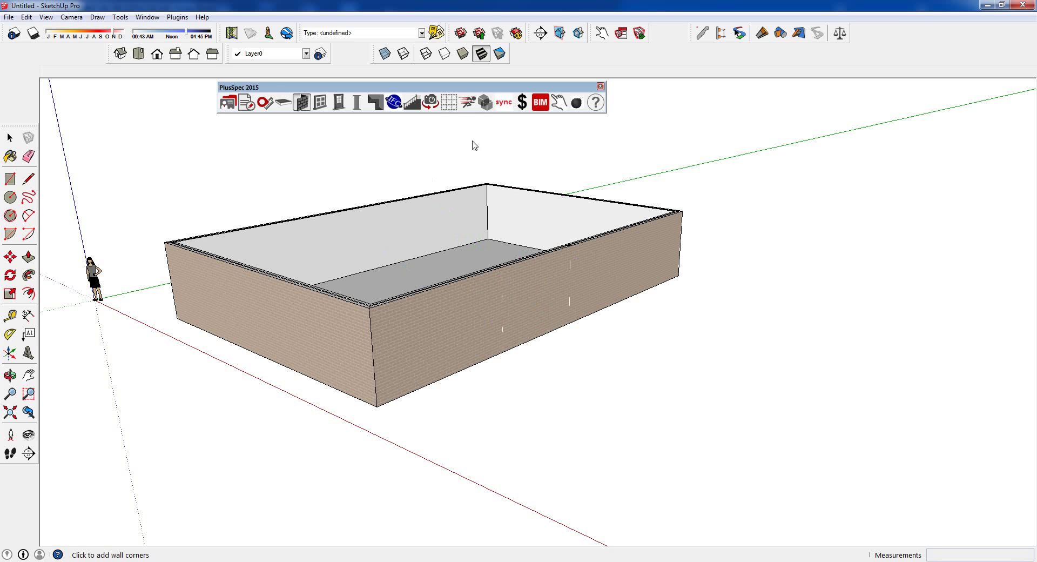
Generate the full PlusSpec scene set, overwriting the existing scenes
left_click(431, 101)
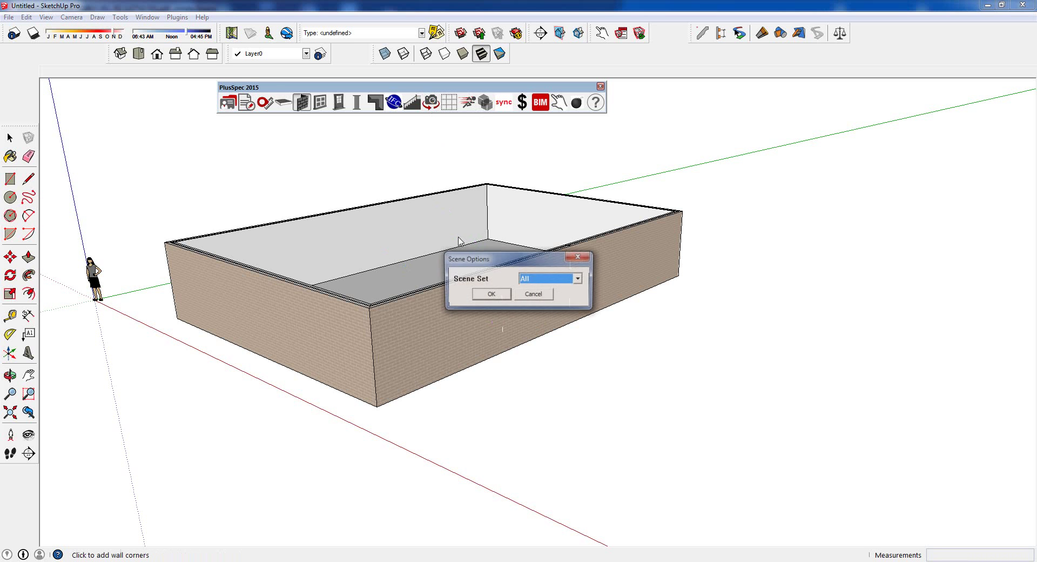
left_click(486, 296)
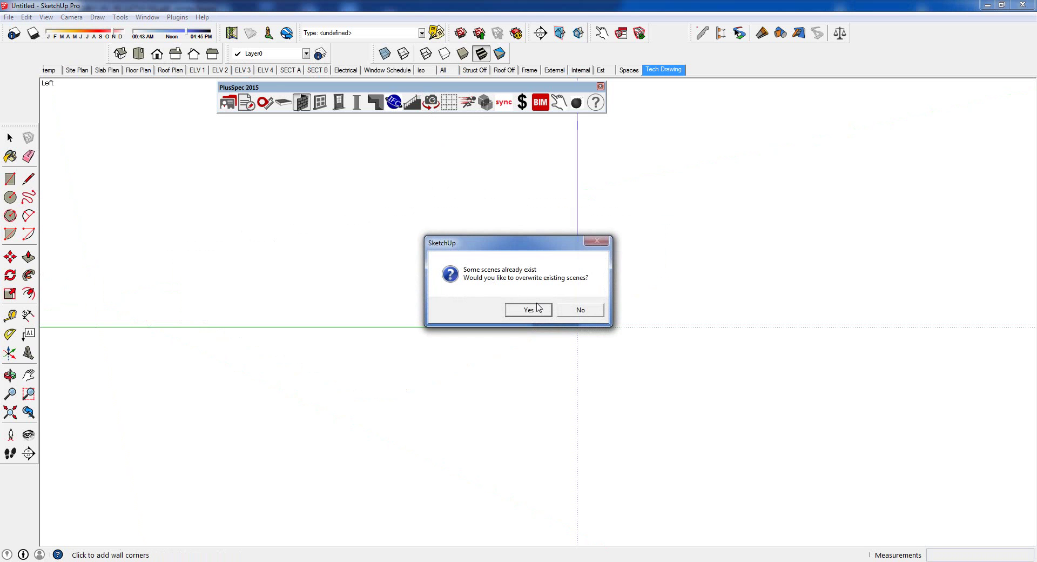
left_click(528, 310)
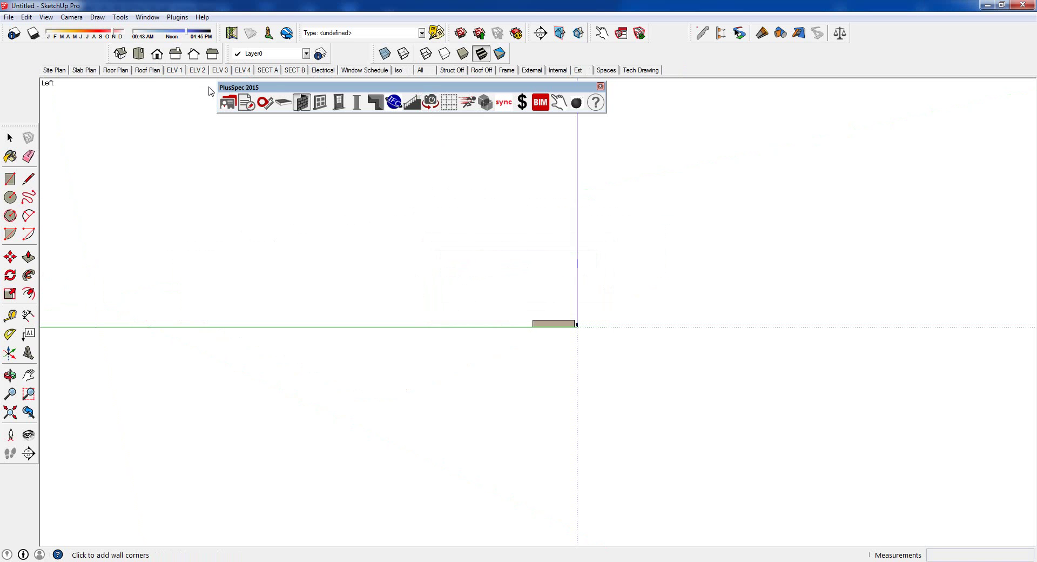
Show the Floor Plan scene and tilt it into a 3D view of the walls
left_click(123, 72)
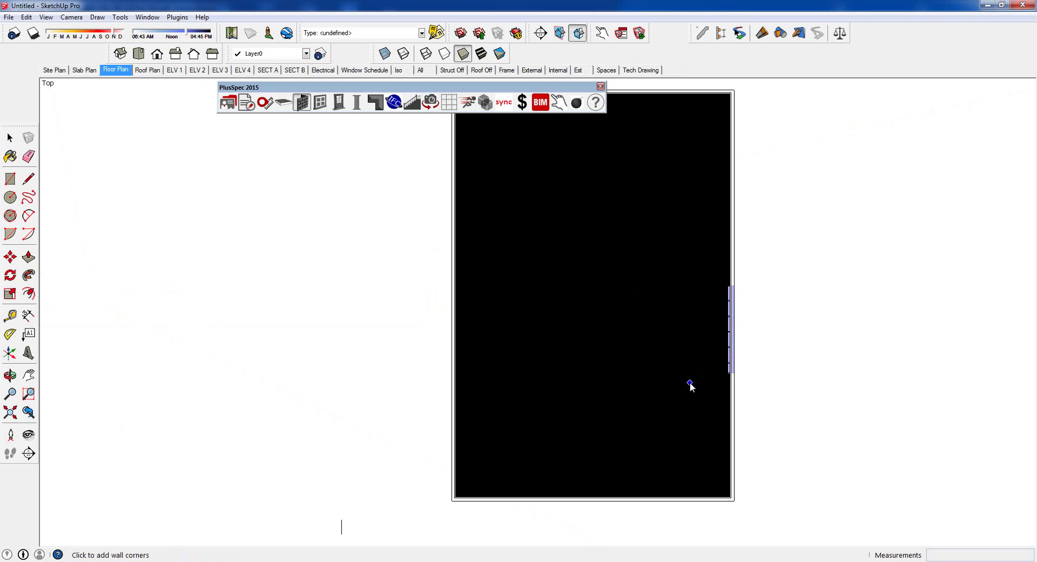
key("space")
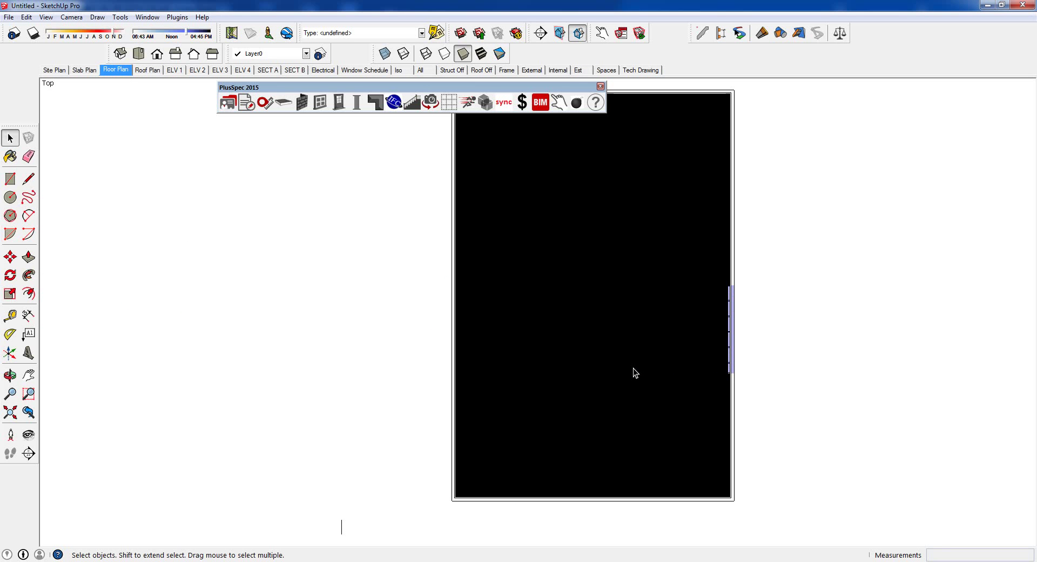
middle_click_drag(634, 372, 523, 387, "shift")
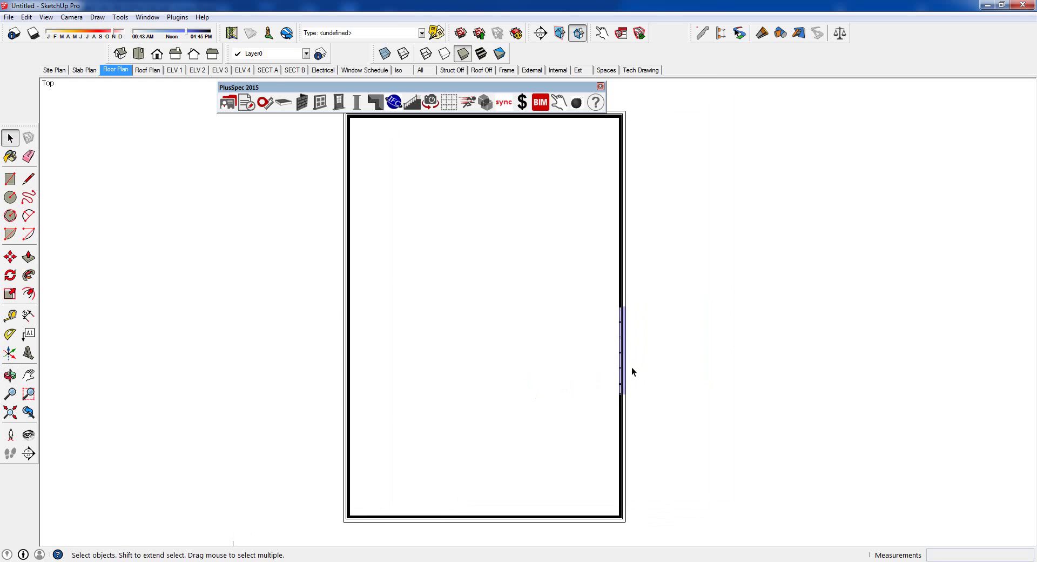
middle_click_drag(614, 370, 535, 268)
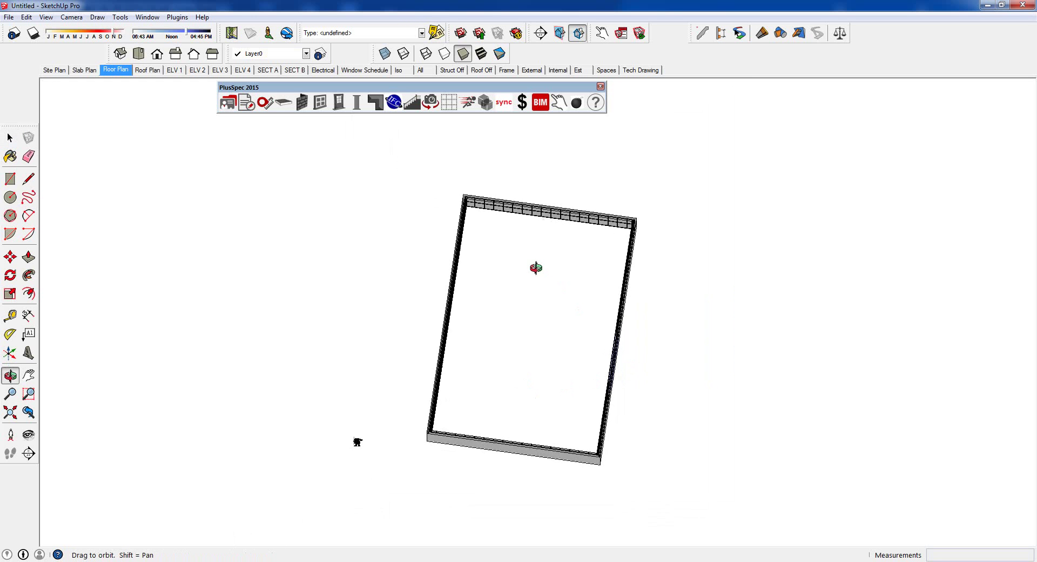
In the All scene, submit Brick Veneer wall settings with Existing? unticked
left_click(421, 70)
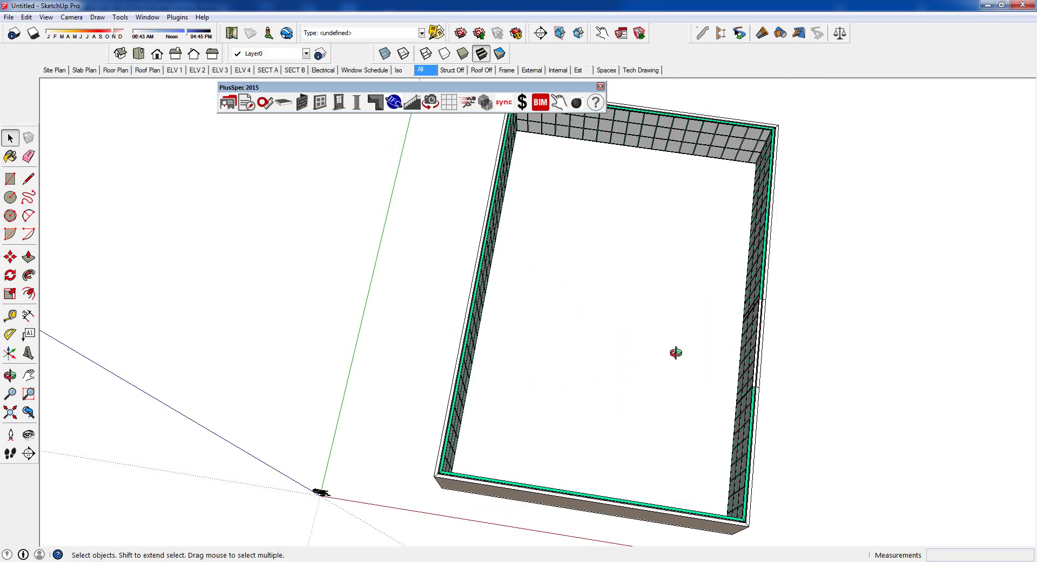
middle_click_drag(672, 352, 531, 290)
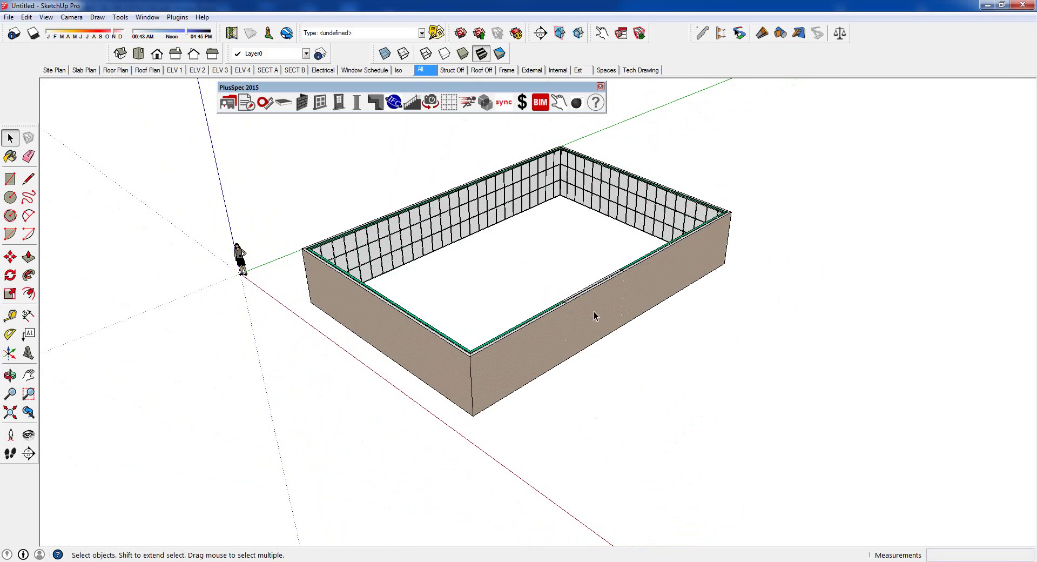
left_click(302, 102)
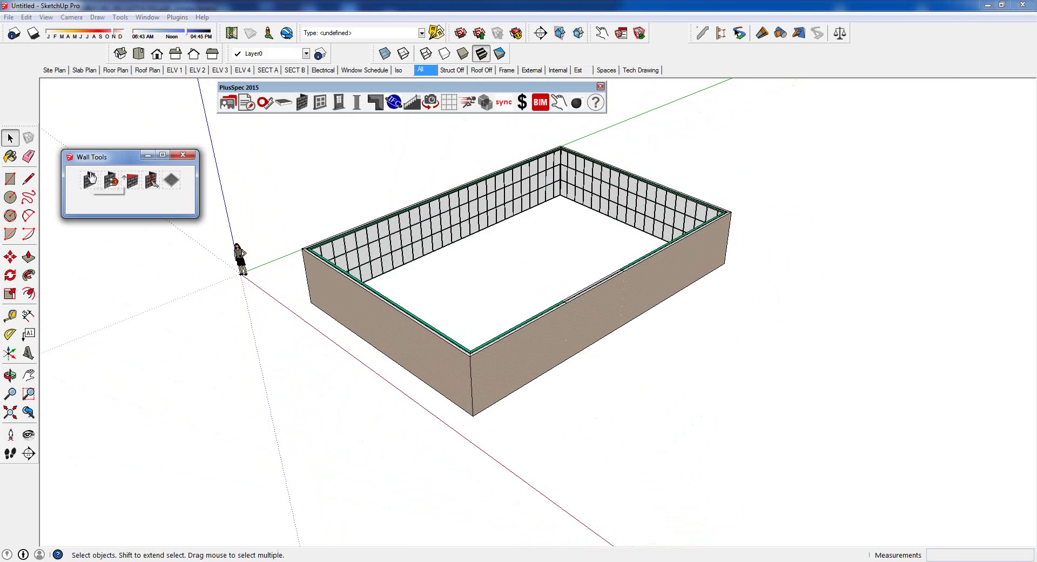
left_click(90, 180)
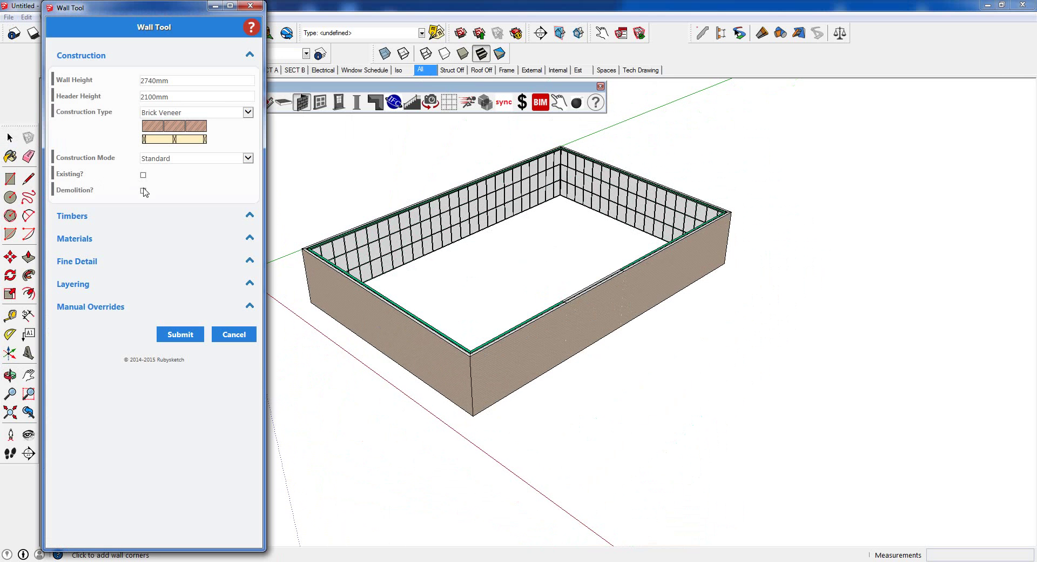
left_click(184, 339)
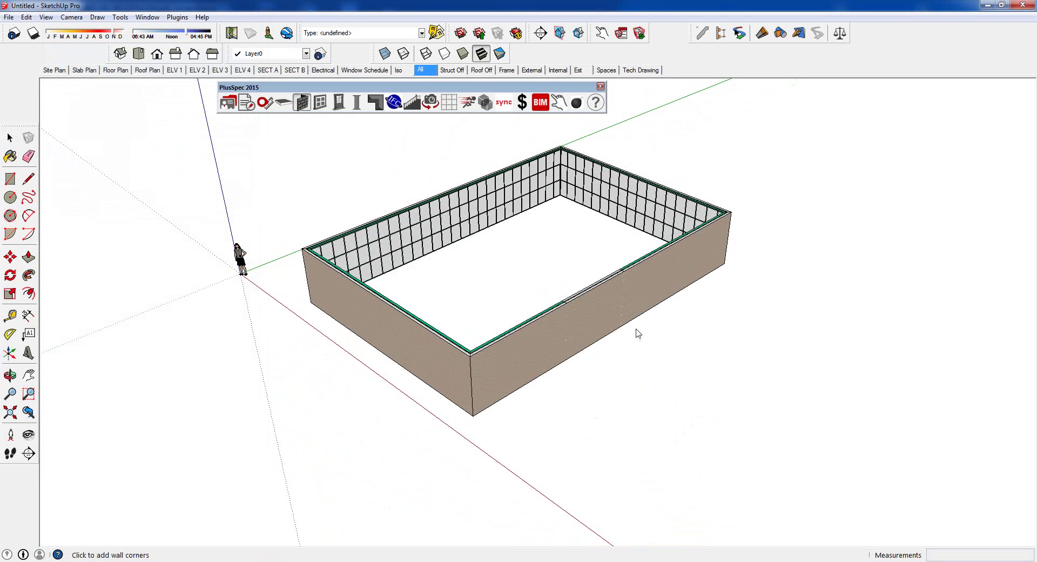
Draw the angled extension walls, including a 6261mm segment, ending against the existing house wall
left_click(621, 327)
left_click(734, 369)
left_click(829, 328)
left_click(933, 446)
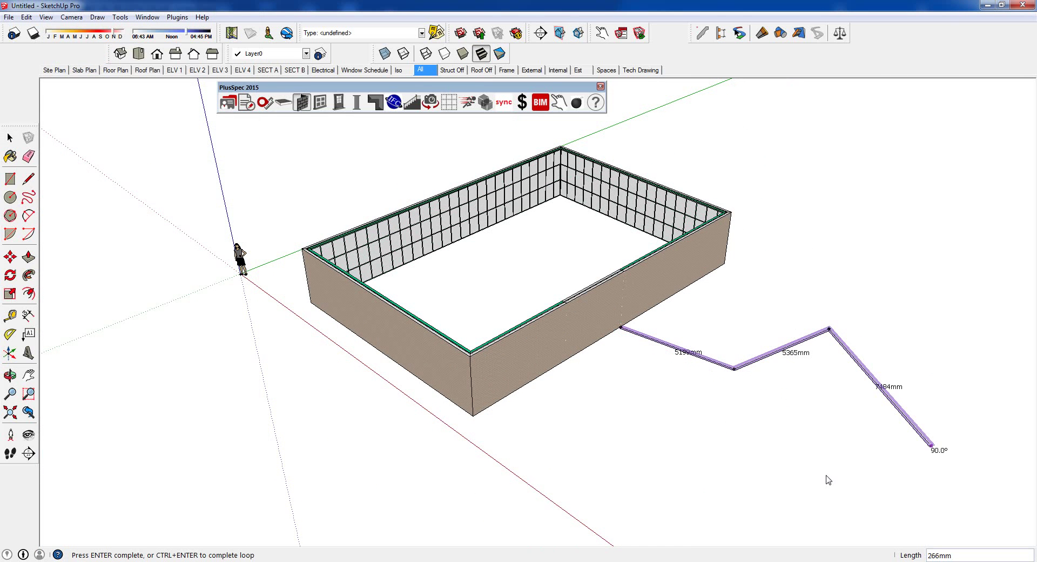
left_click(790, 480)
left_click(607, 448)
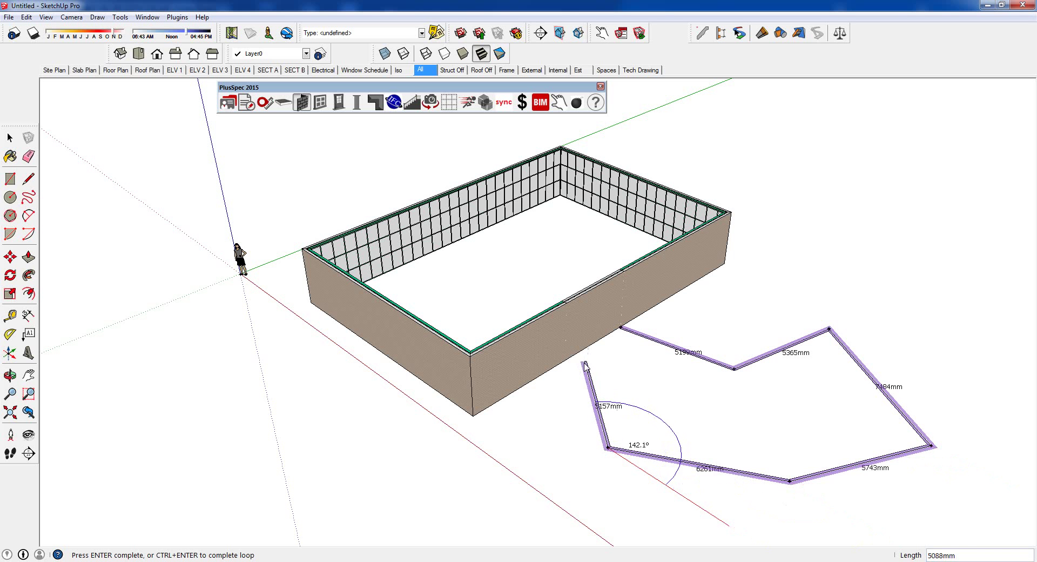
left_click(570, 359)
key("Return")
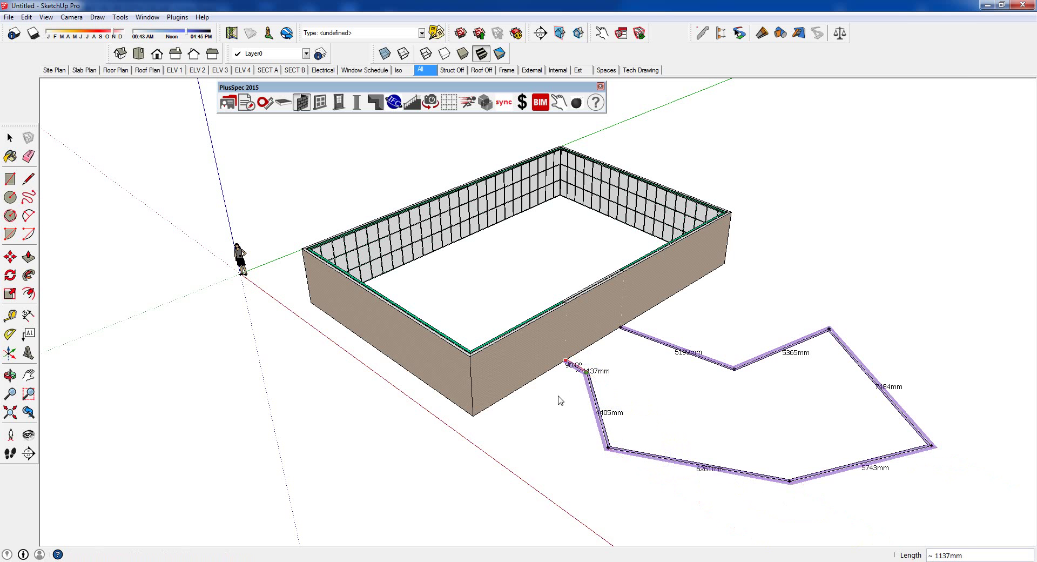
middle_click_drag(578, 395, 598, 368)
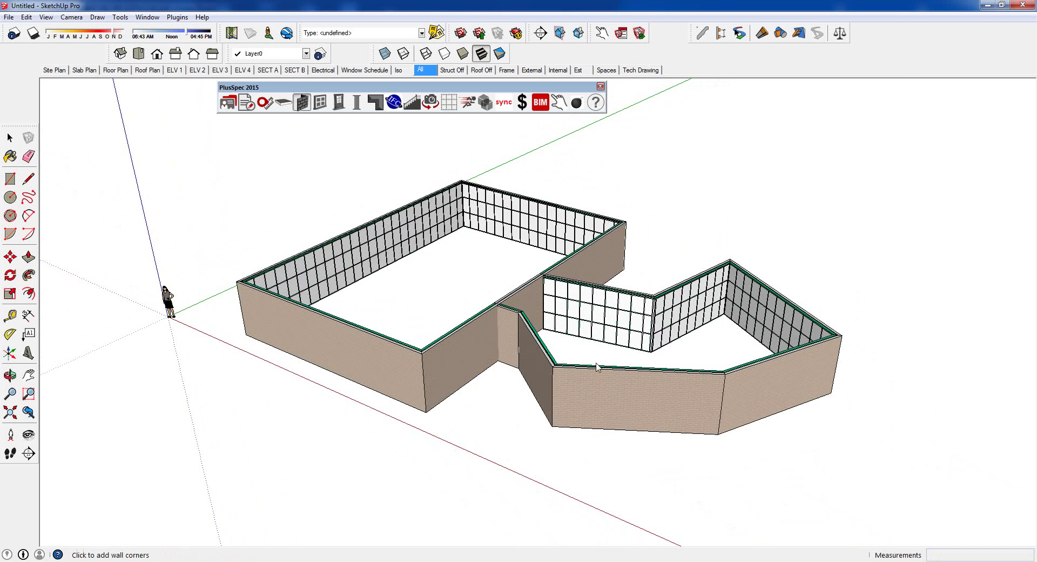
key("space")
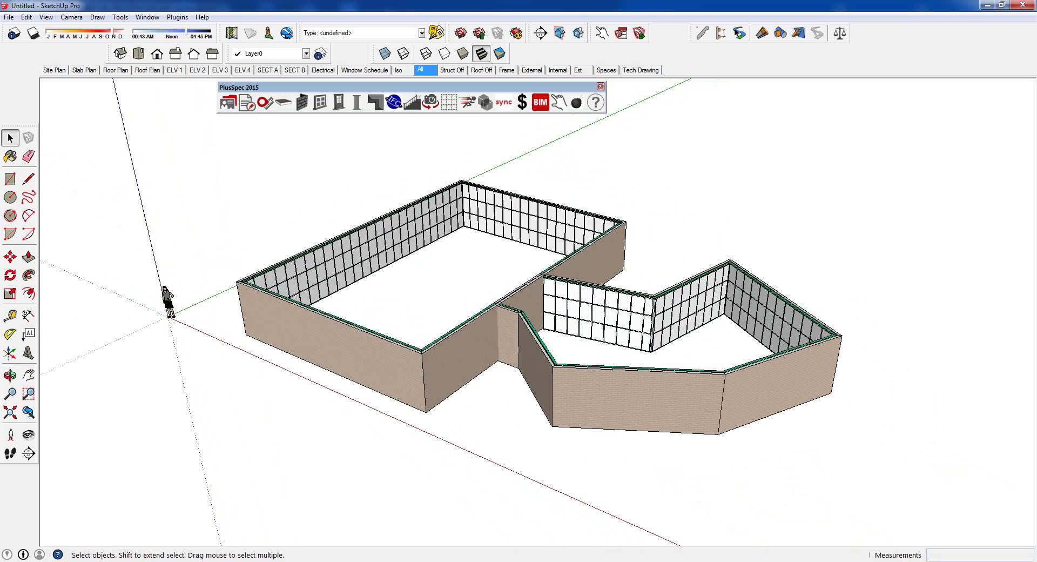
left_click(247, 103)
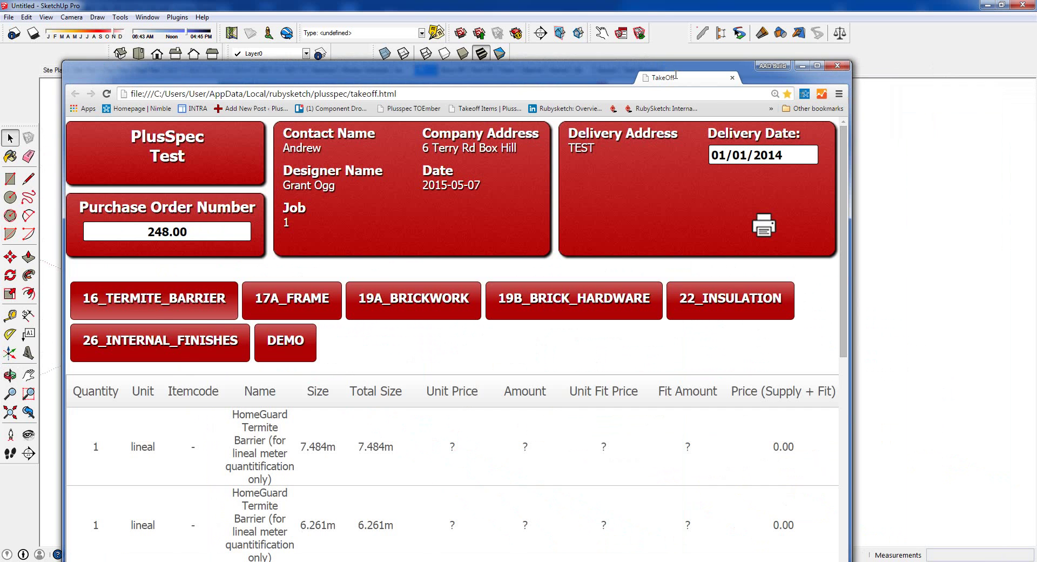
double_click(676, 76)
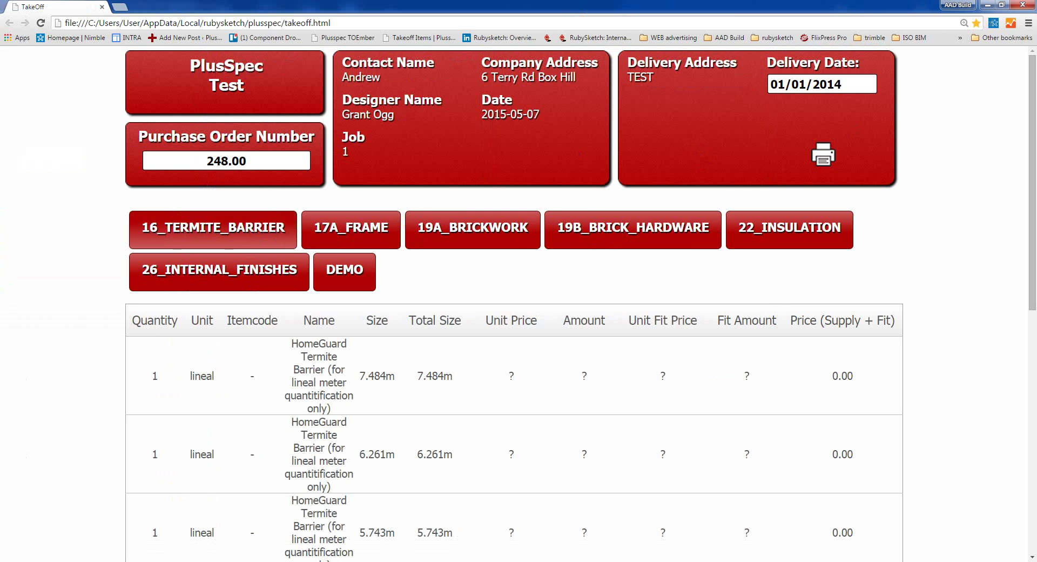
left_click(990, 8)
mouse_move(686, 350)
middle_mouse_down()
mouse_move(658, 370)
mouse_move(737, 333)
mouse_move(742, 340)
middle_mouse_up()
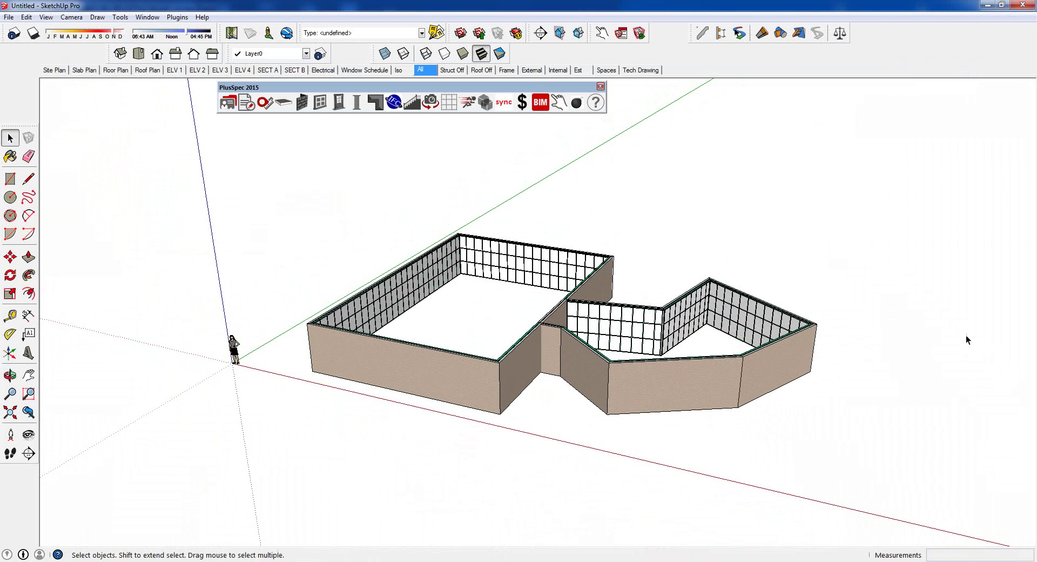
Orbit the model and open the Layers panel showing 19A_BRICKWORK, 17A_FRAME and other layers
middle_click_drag(952, 335, 564, 424)
middle_click_drag(624, 367, 576, 373)
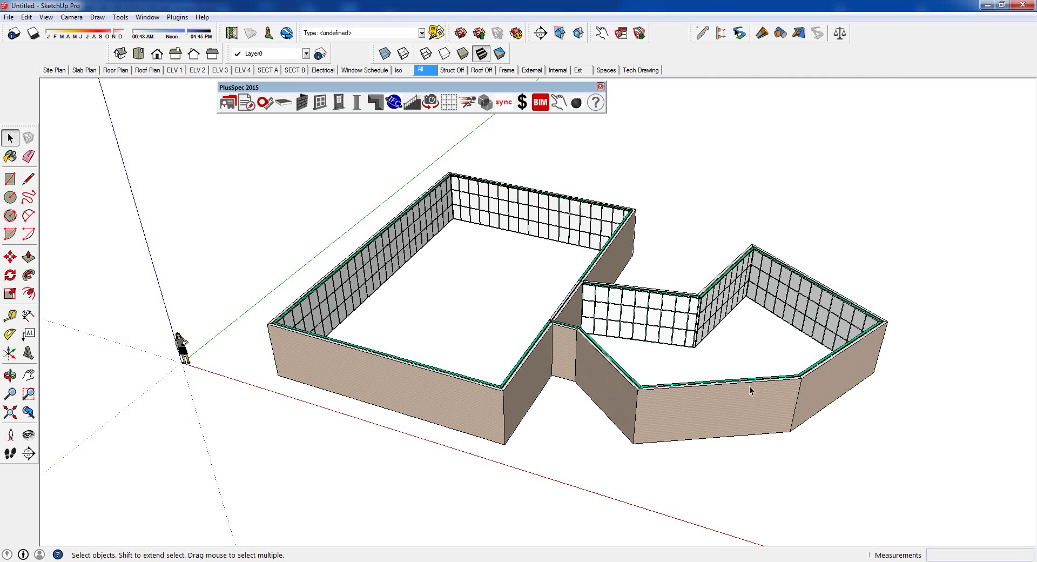
middle_click_drag(738, 393, 676, 367)
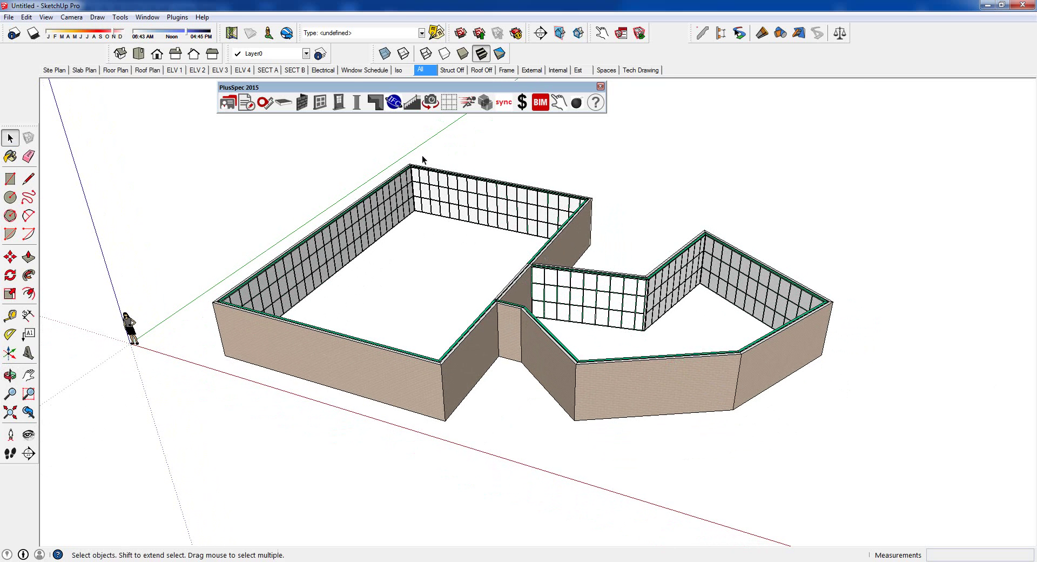
left_click(321, 54)
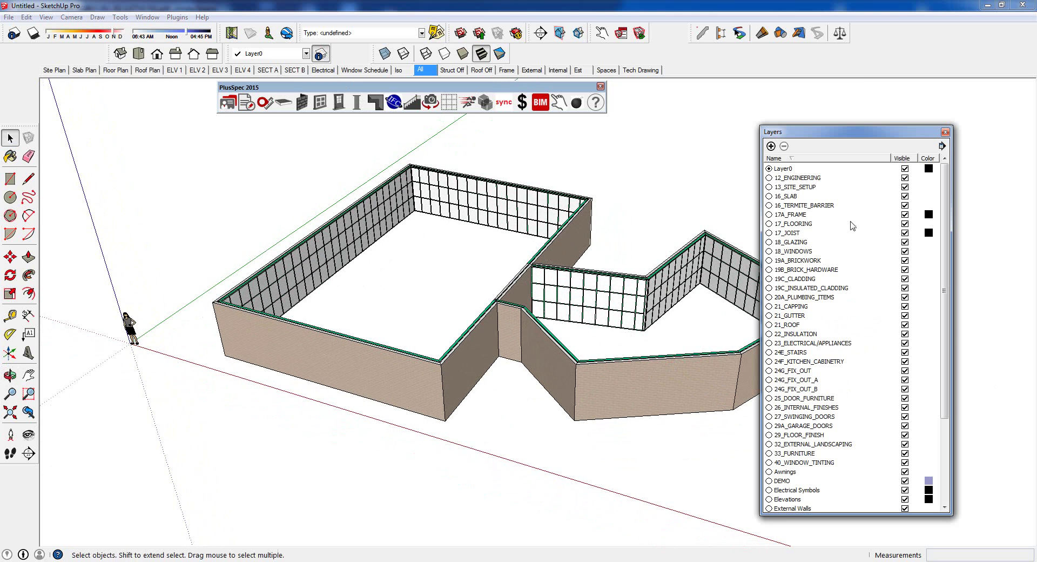
Purge unused layers and zoom in on the extension-to-house wall junction
left_click(941, 146)
left_click(981, 161)
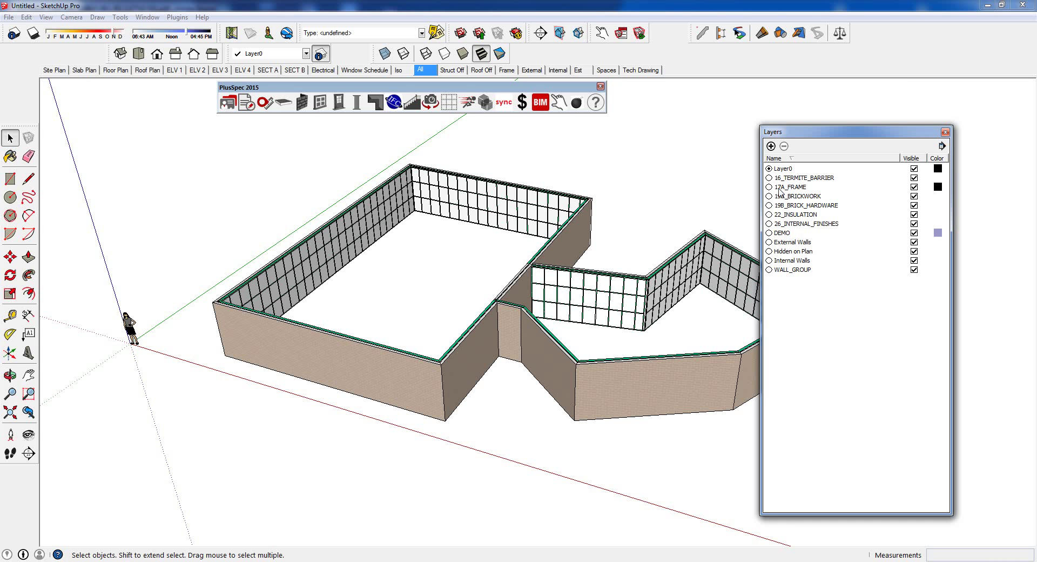
scroll(648, 370, "up", 3)
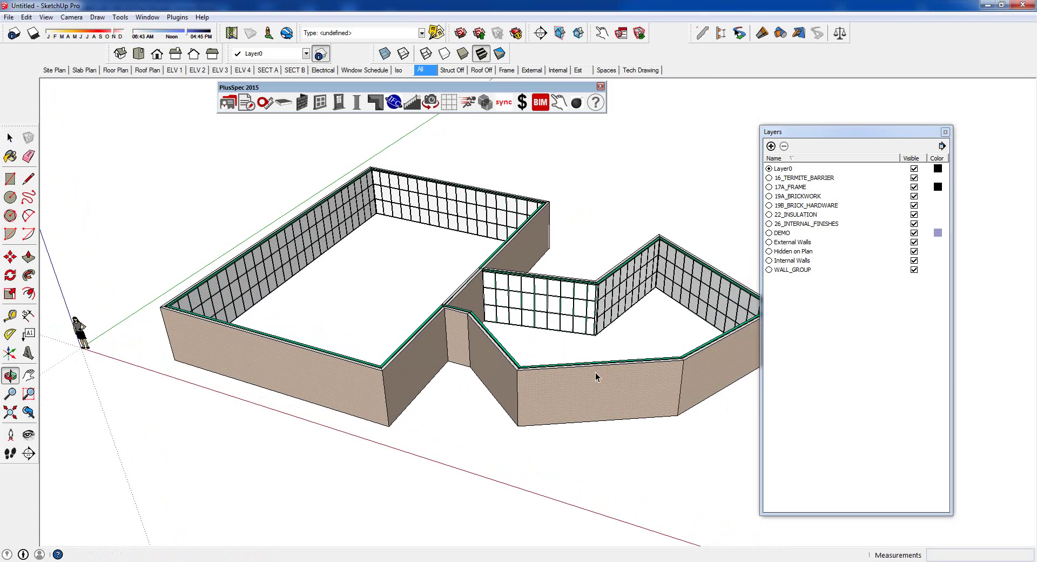
key("o")
key("space")
scroll(483, 297, "up", 5)
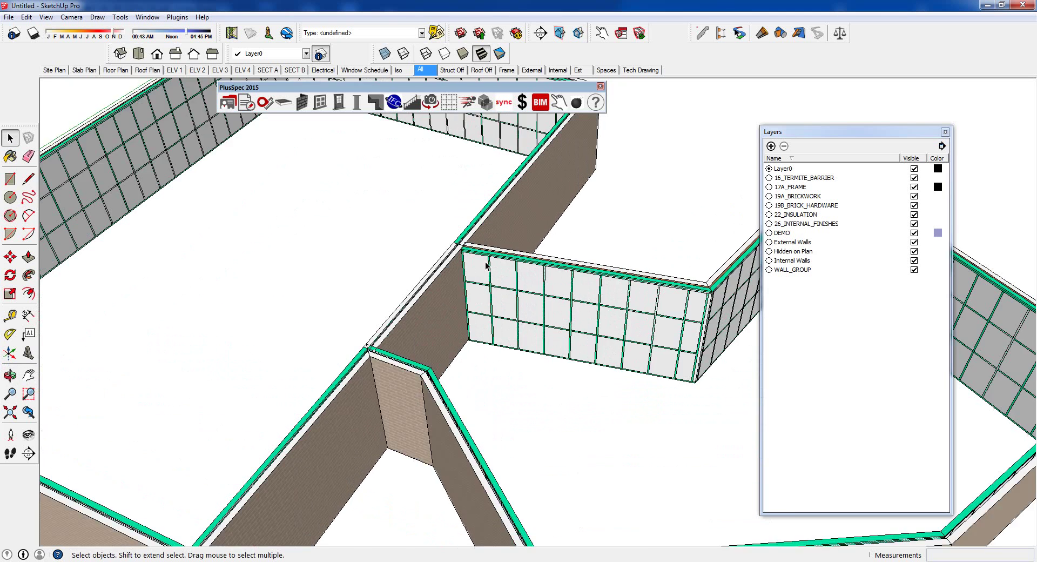
Join the extension wall to the existing house wall with Project and Join Walls
left_click(479, 277)
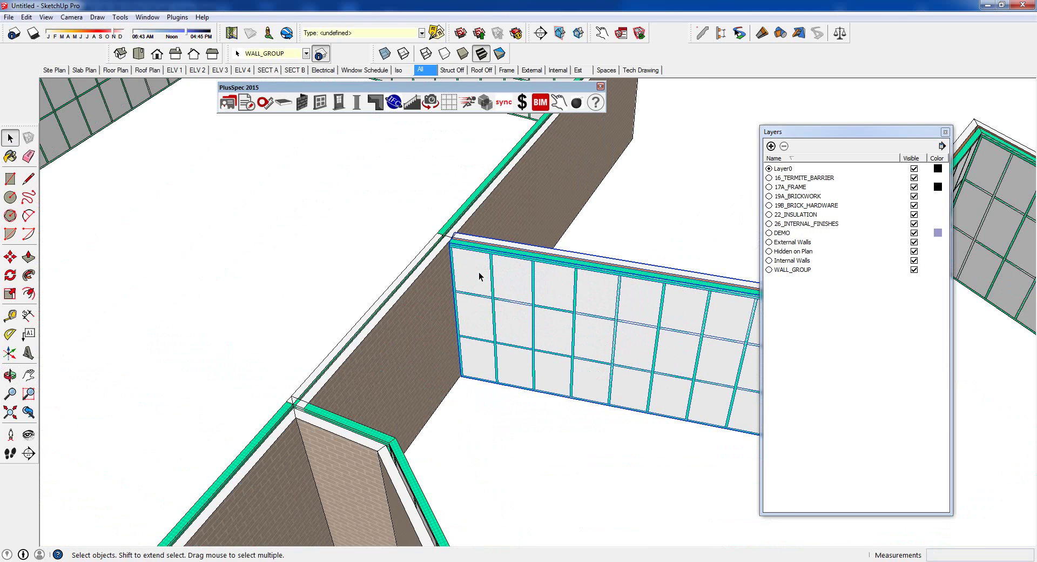
right_click(473, 208)
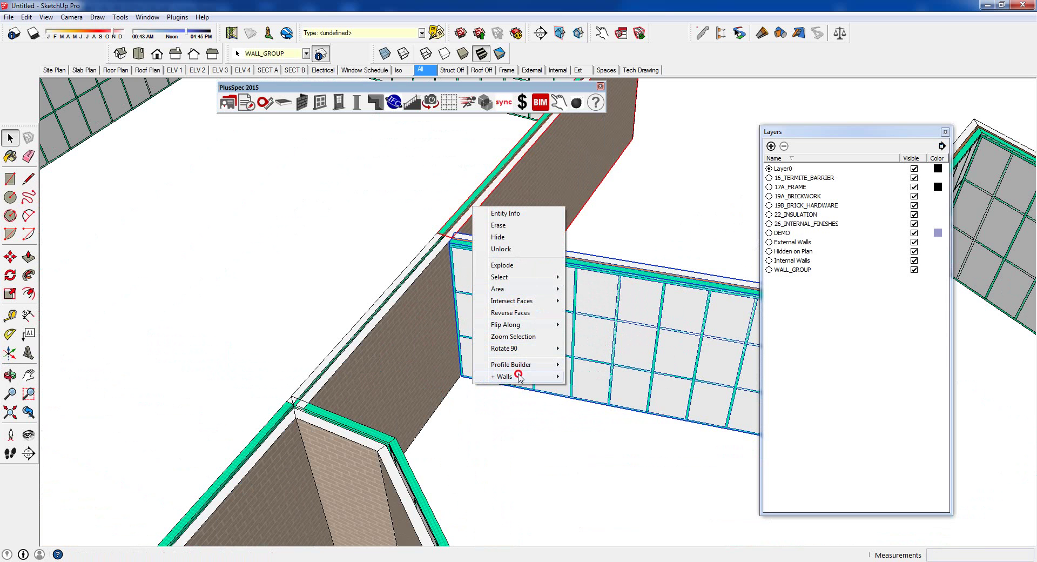
mouse_move(519, 377)
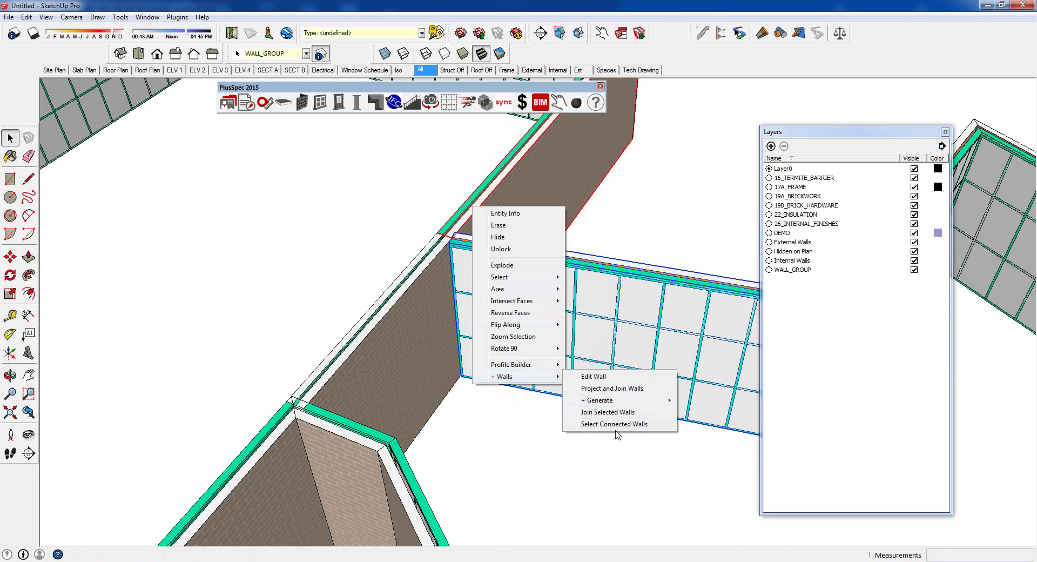
left_click(604, 389)
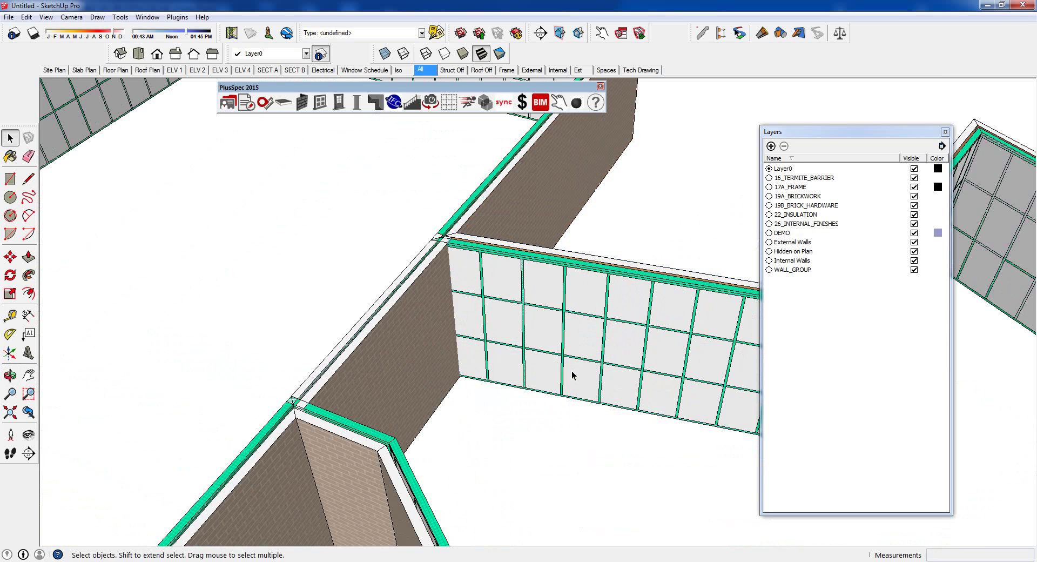
middle_click_drag(572, 375, 547, 340)
scroll(546, 340, "down", 5)
left_click(9, 375)
left_click_drag(587, 292, 562, 378)
key("space")
Generate a floor face from the walls and select it
right_click(548, 400)
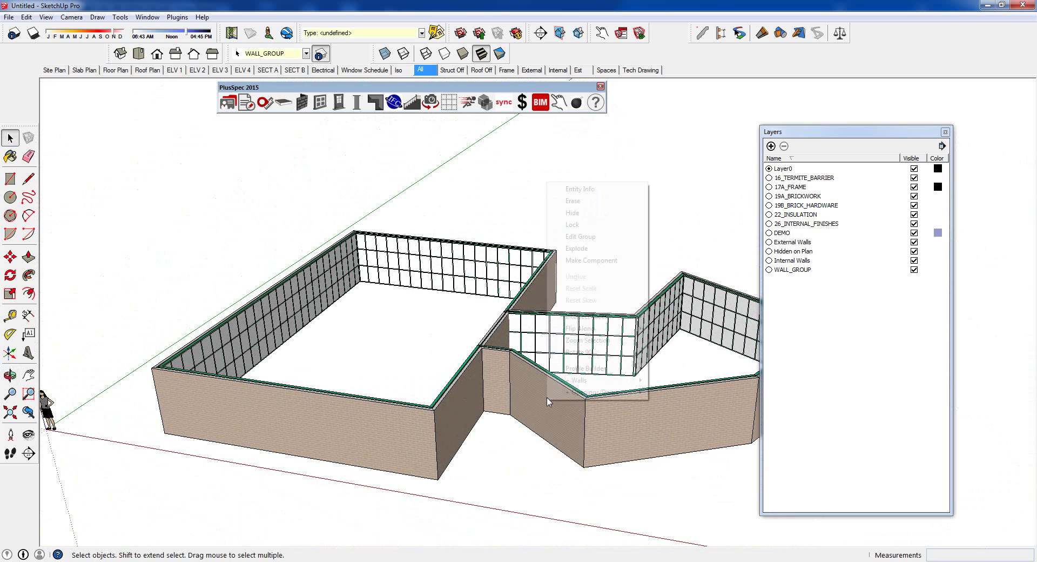
mouse_move(583, 381)
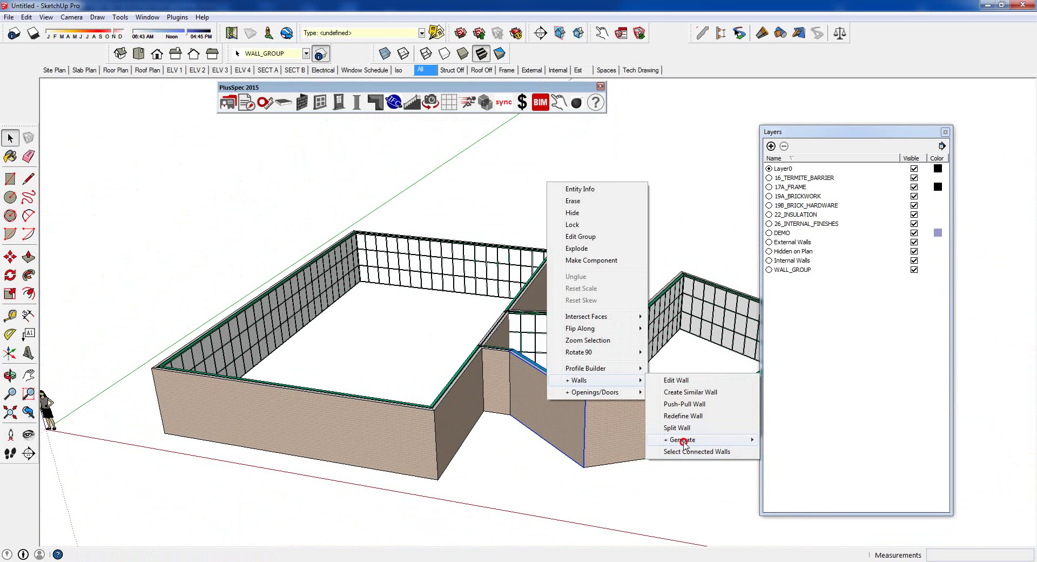
mouse_move(684, 440)
left_click(793, 451)
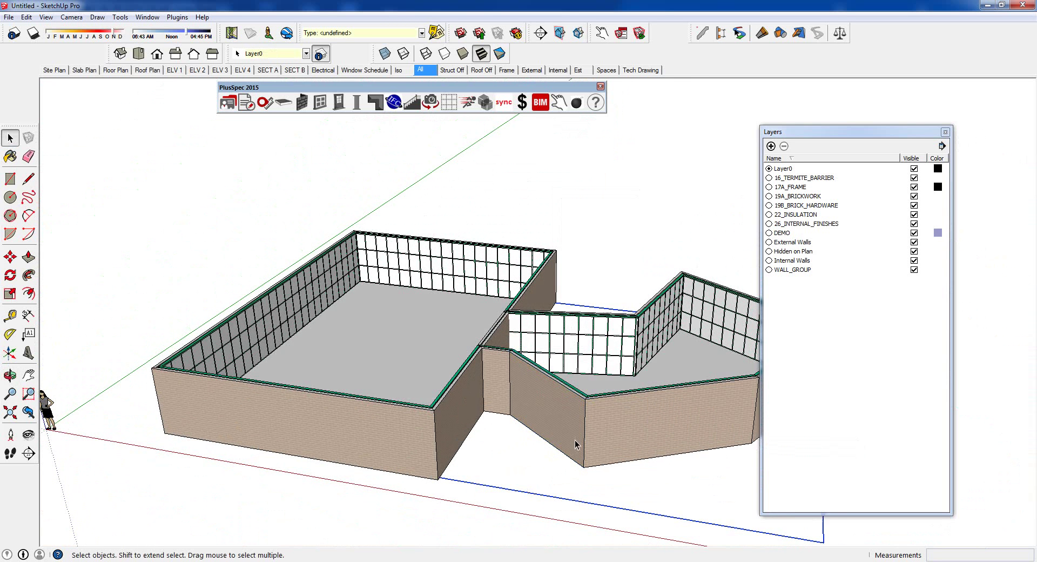
middle_click_drag(486, 351, 394, 343)
left_click(395, 347)
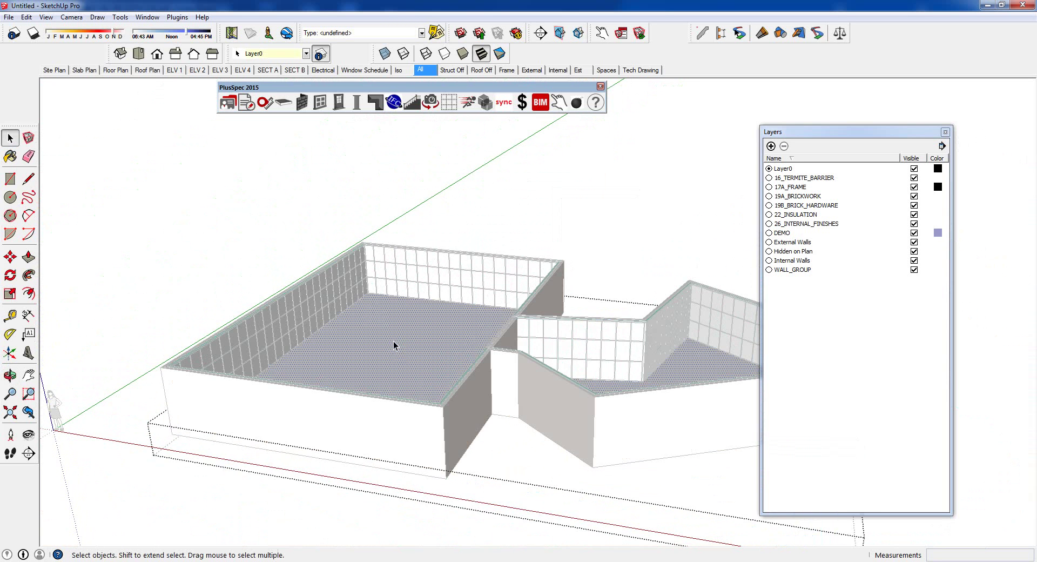
Turn the floor face into a 100mm PlusSpec concrete slab under both wings
left_click(286, 104)
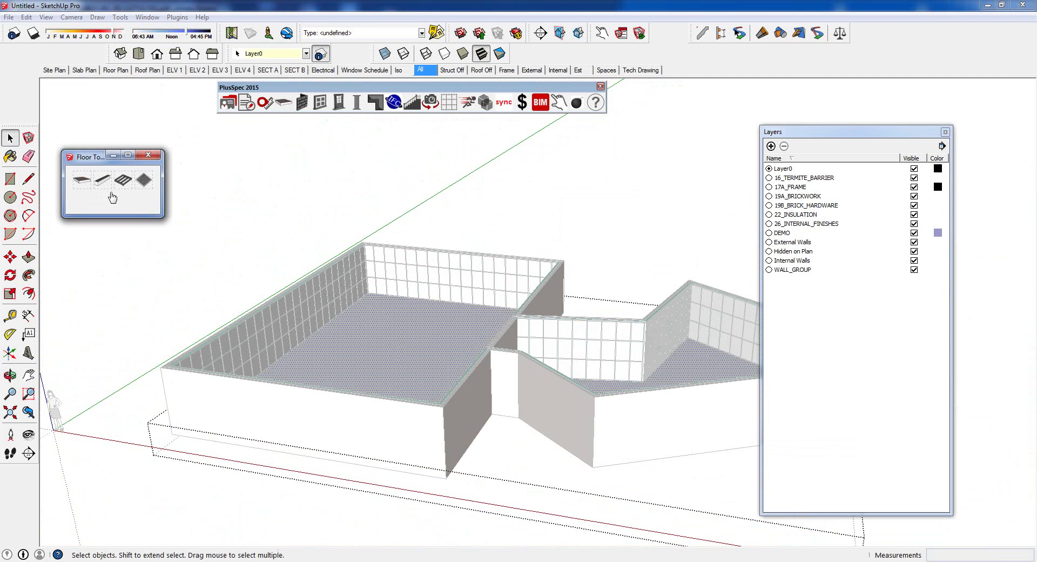
left_click(113, 168)
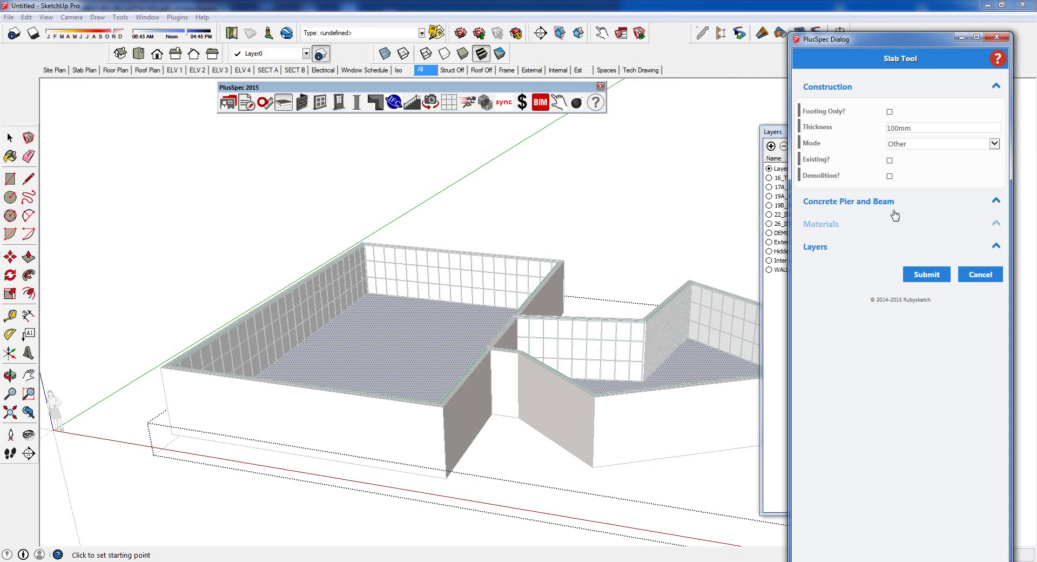
left_click(927, 274)
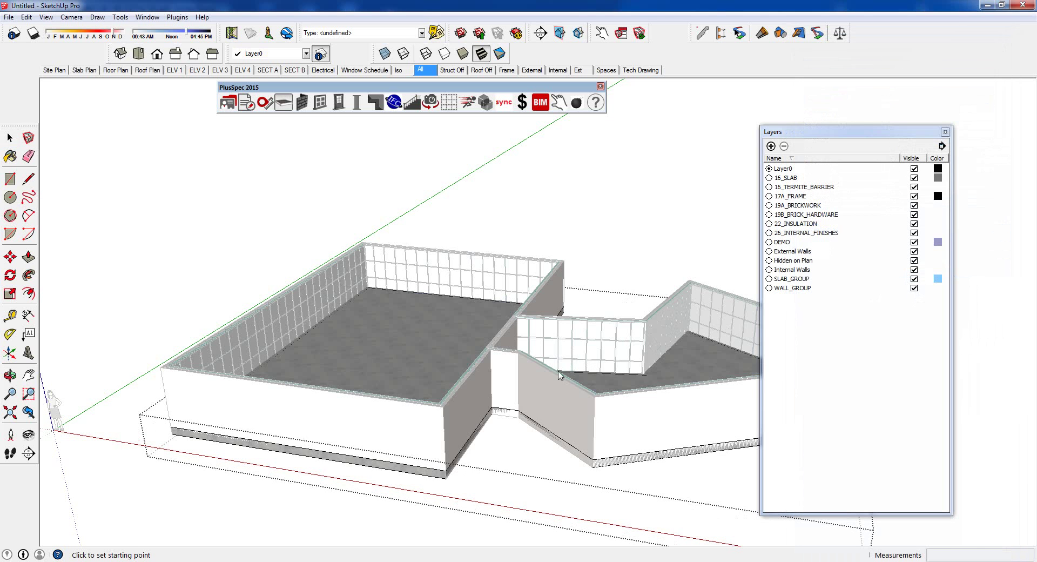
mouse_move(561, 374)
middle_mouse_down()
mouse_move(551, 385)
mouse_move(547, 373)
middle_mouse_up()
key("space")
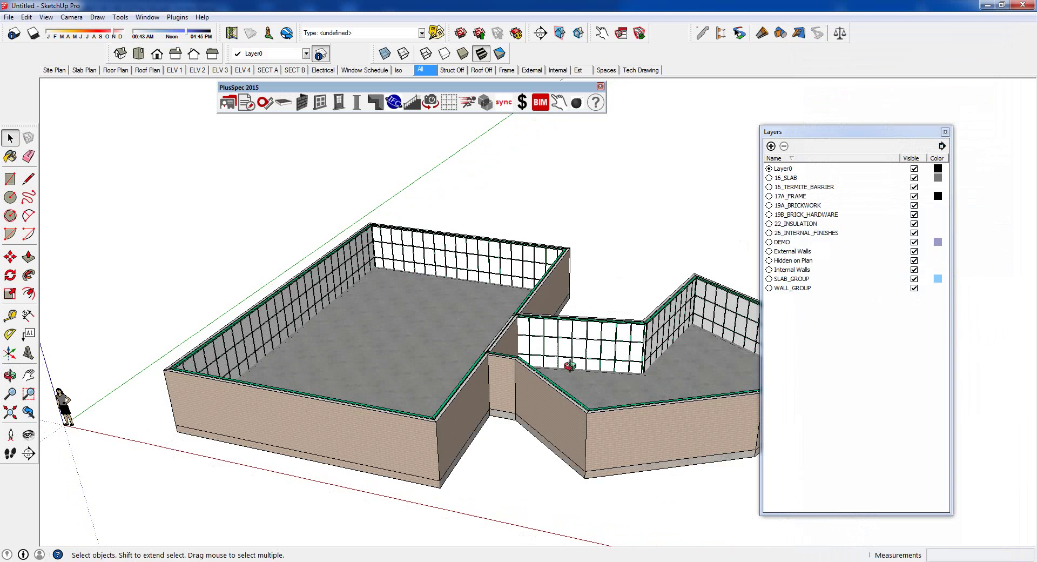
Select the front extension wall and show its Wall Tool Layering settings (WALL_GROUP, 18_WINDOWS, 27_SWINGING_DOORS)
middle_click_drag(567, 365, 511, 323)
scroll(511, 323, "down", 3)
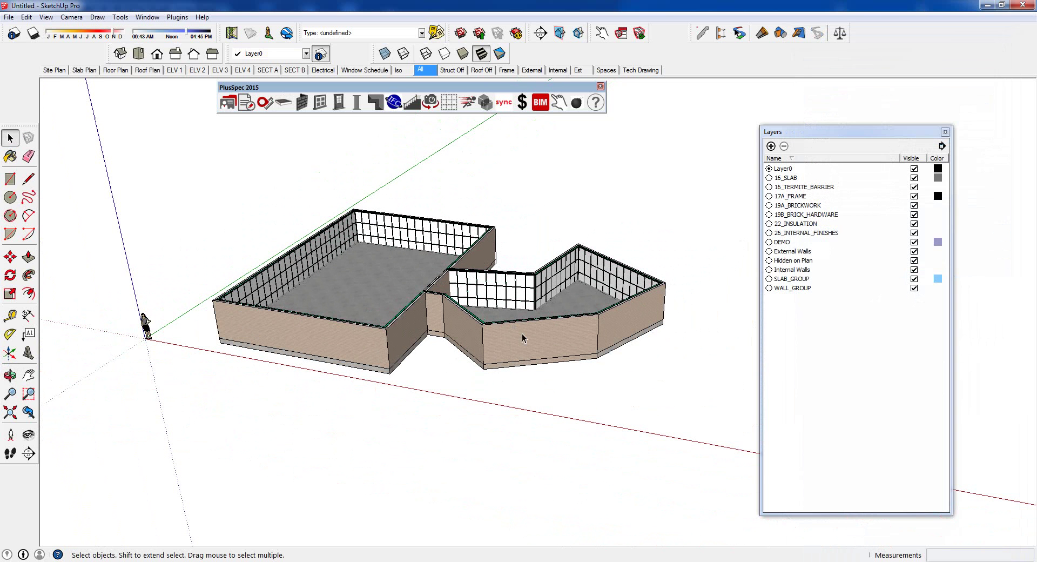
left_click(522, 338)
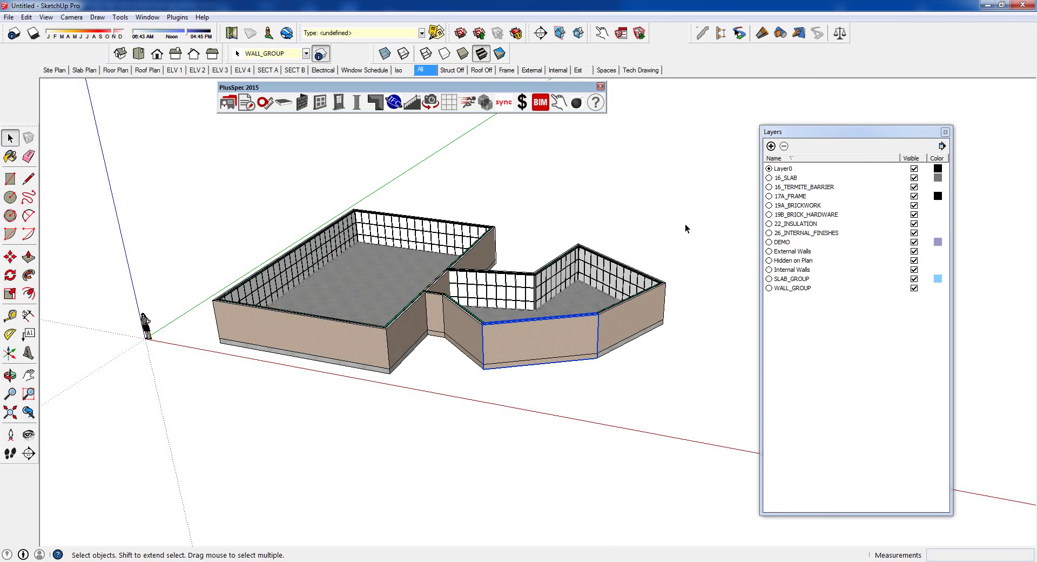
left_click(302, 102)
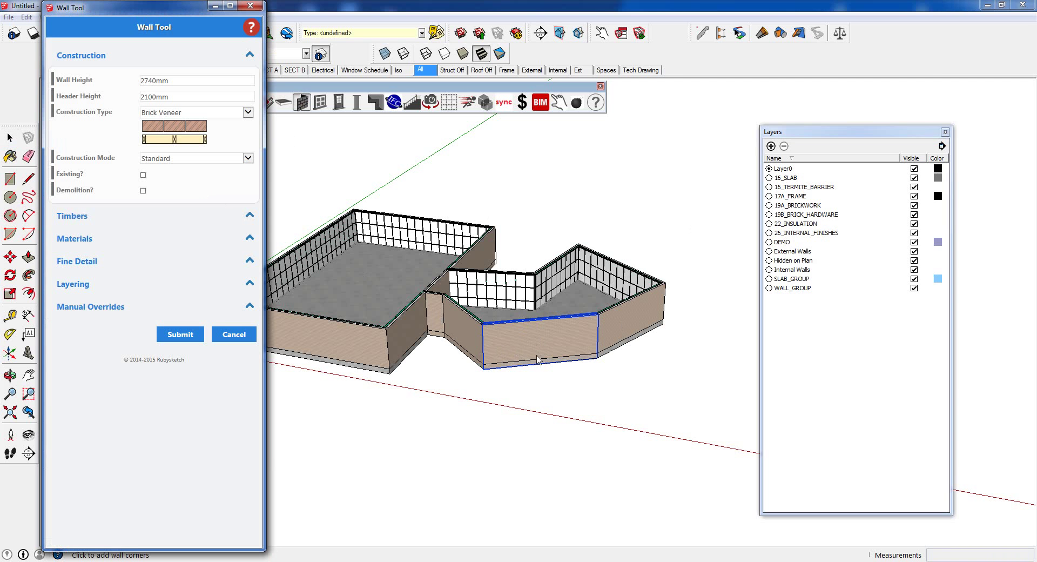
left_click(86, 285)
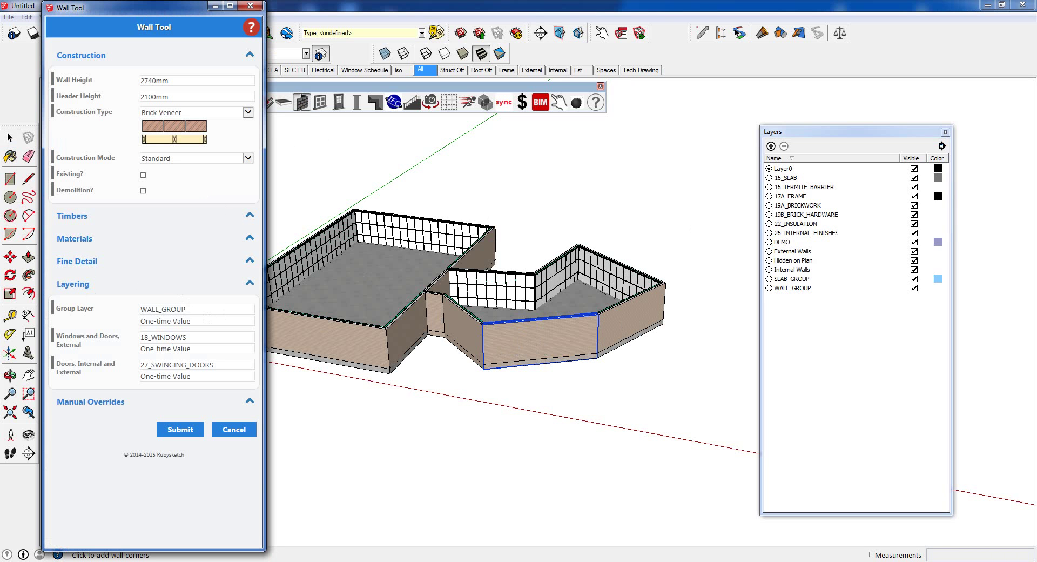
left_click(169, 322)
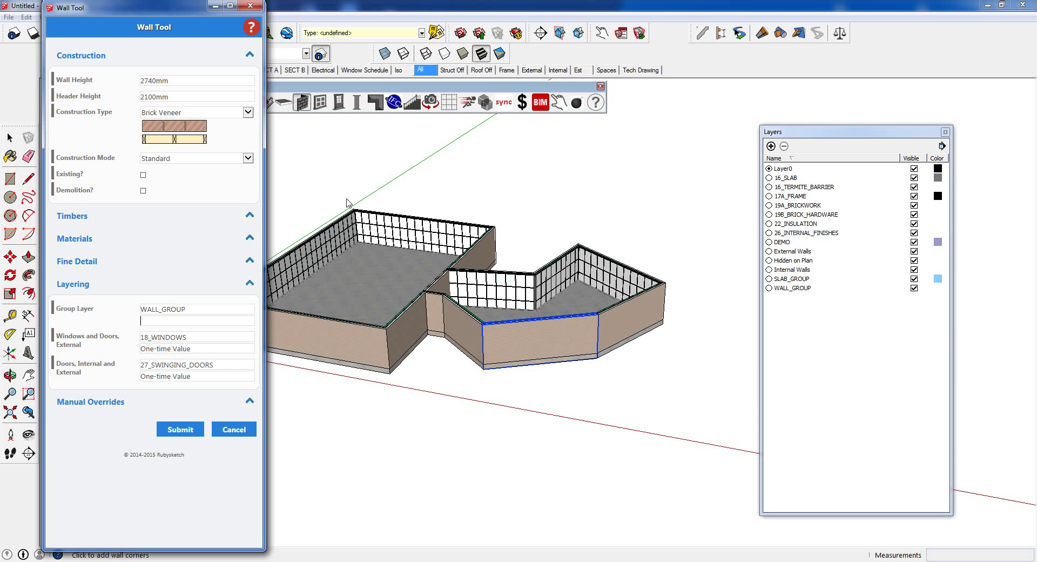
Switch to the Frame scene to show only the wall framing on the slab
left_click(507, 70)
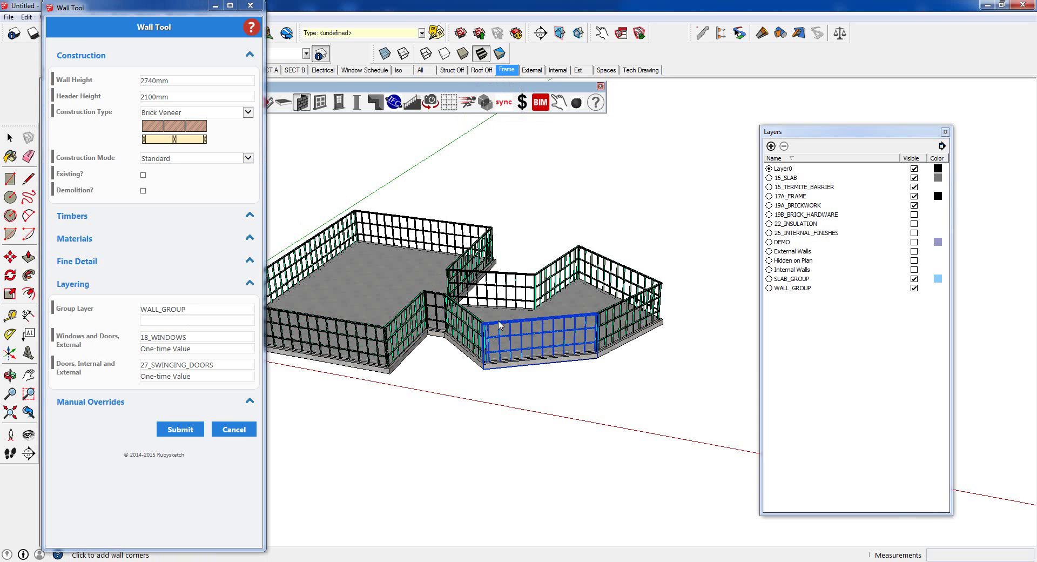
scroll(498, 326, "up", 2)
scroll(498, 325, "down", 2)
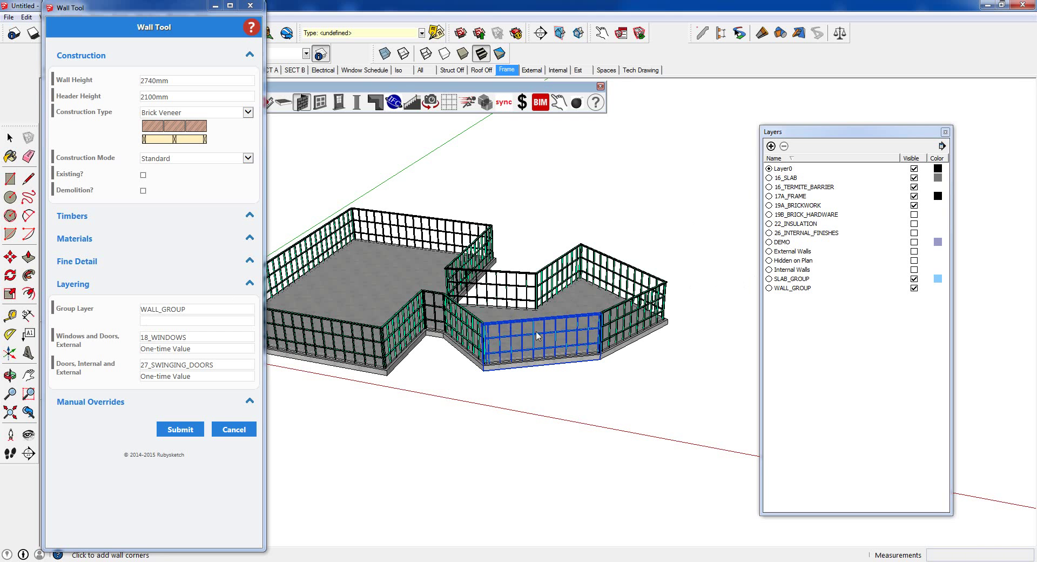
Cancel the Wall Tool dialog without changes and orbit the brick-veneer model slightly
left_click(239, 431)
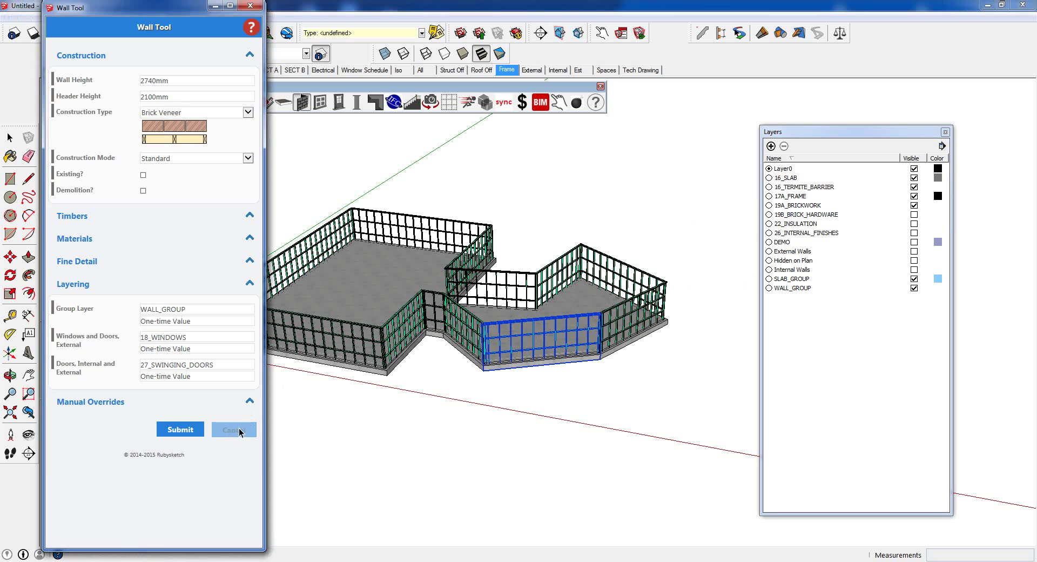
key("o")
mouse_move(436, 328)
left_mouse_down()
mouse_move(421, 348)
mouse_move(440, 326)
left_mouse_up()
key("space")
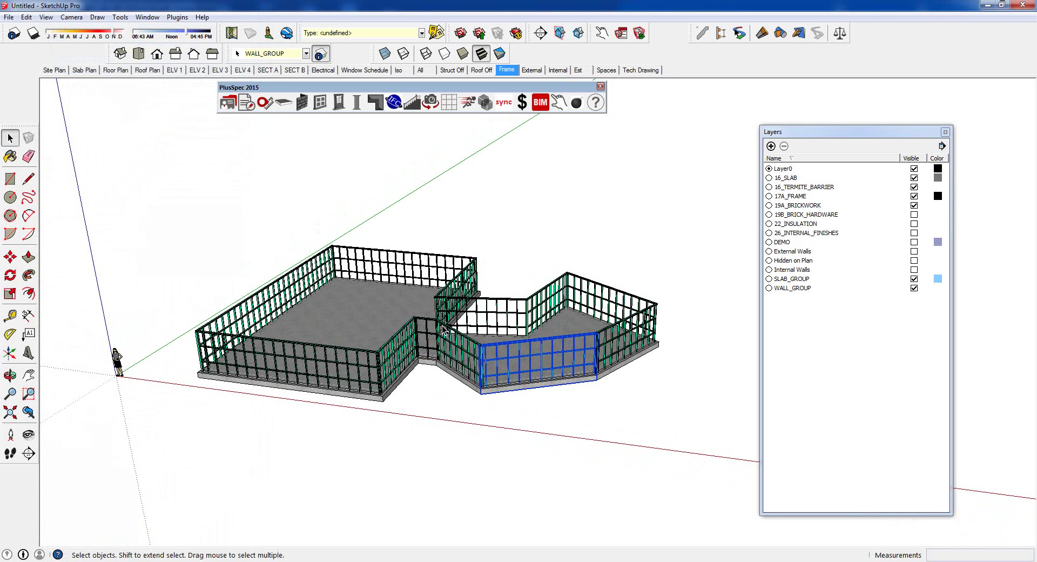